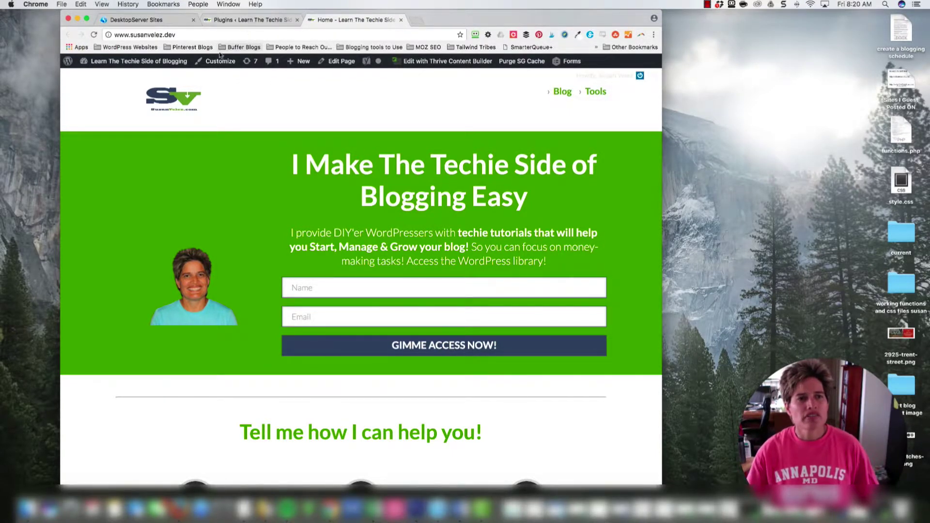
# Step: Look over the site's installed plugins and the home page down to the Reader Favorites section
pyautogui.click(254, 21)
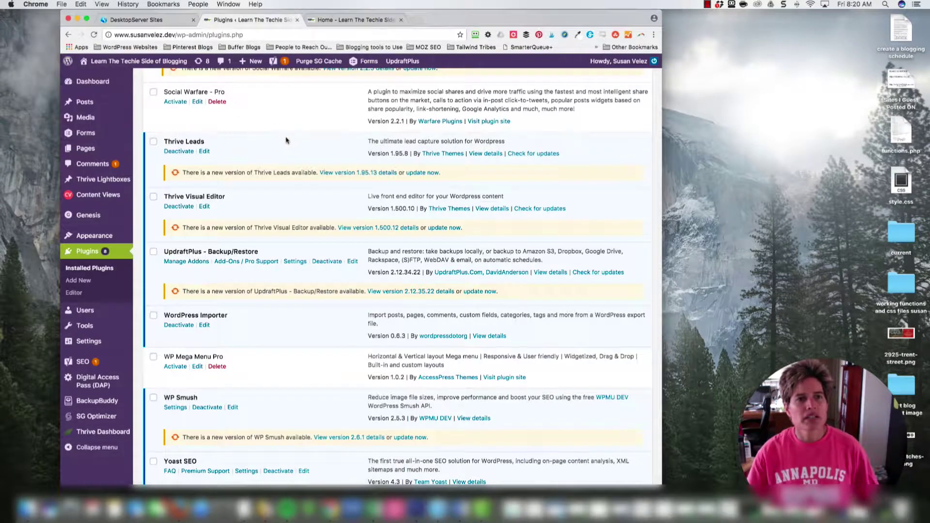
pyautogui.scroll(10, 286, 140)
pyautogui.moveTo(153, 149)
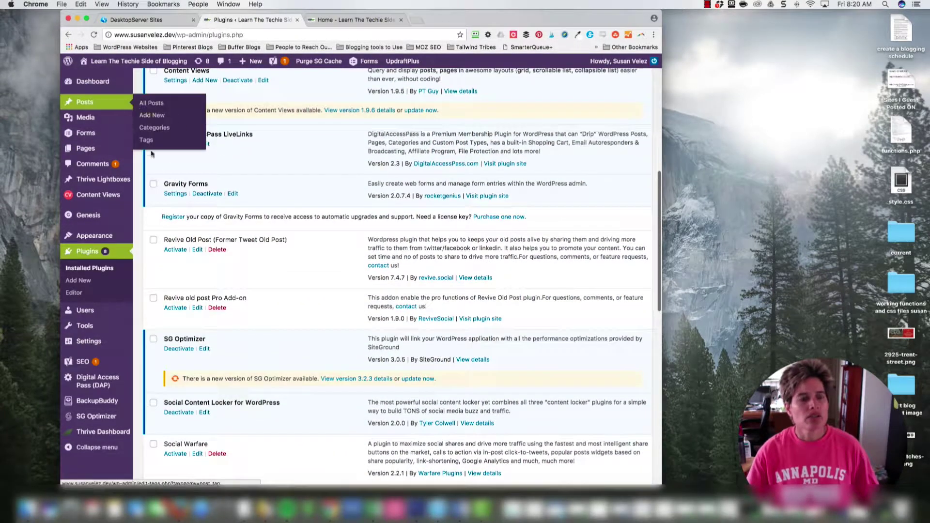
pyautogui.click(356, 20)
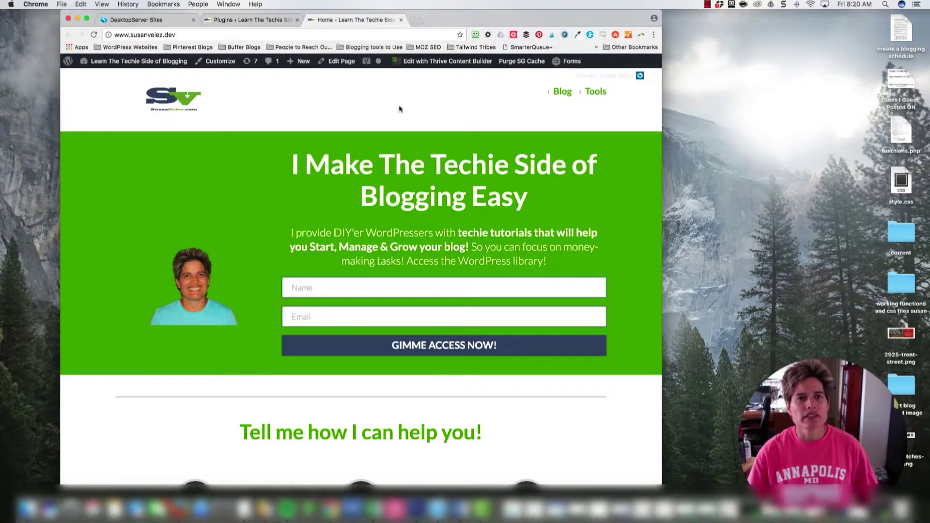
pyautogui.scroll(-7, 281, 245)
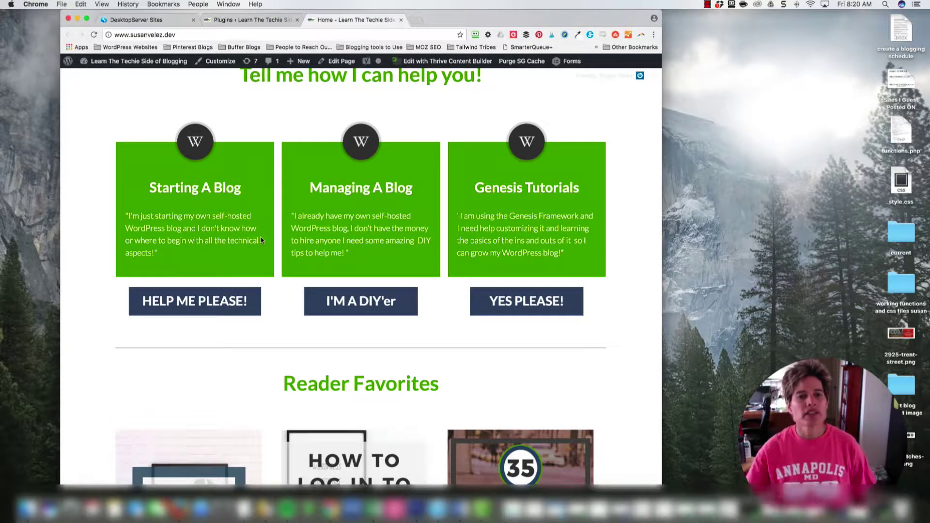
pyautogui.scroll(-5, 280, 134)
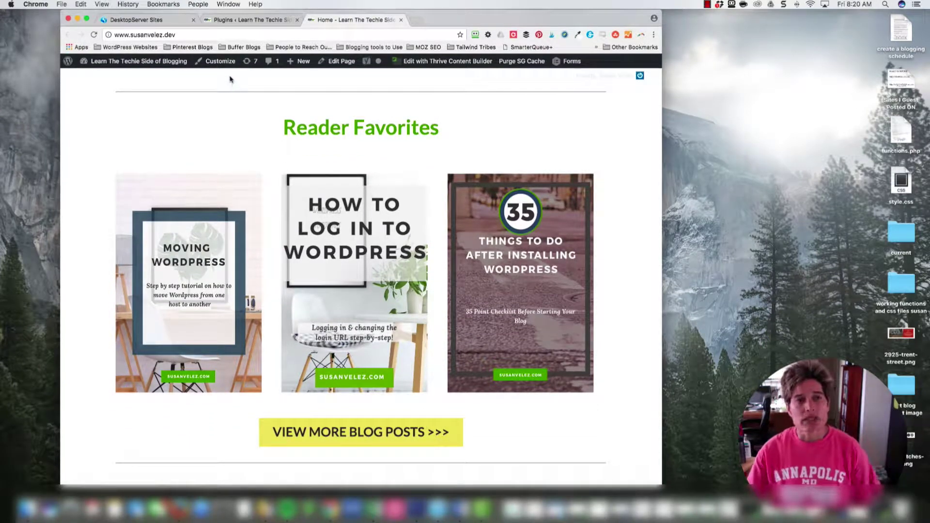
# Step: Search the WordPress plugin directory for "updraft plus" as a new plugin to add
pyautogui.click(252, 19)
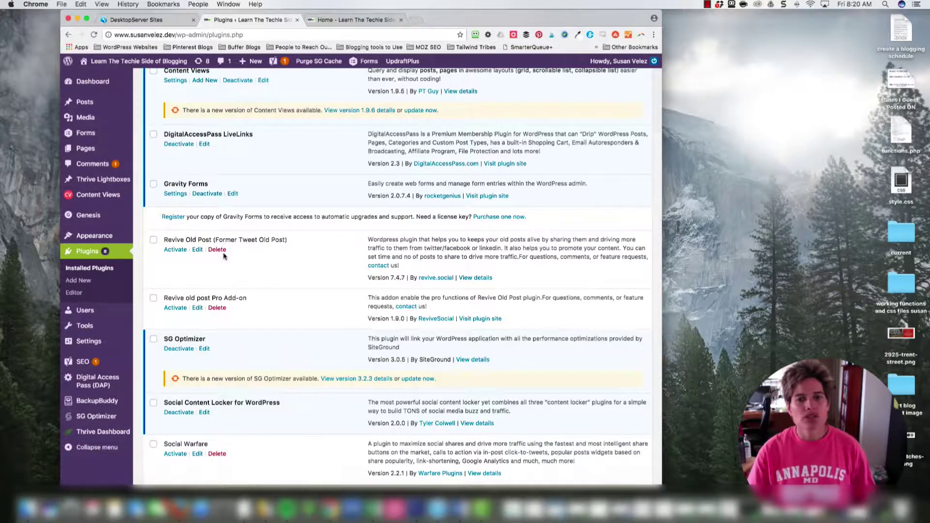
pyautogui.scroll(2, 260, 257)
pyautogui.scroll(10, 260, 257)
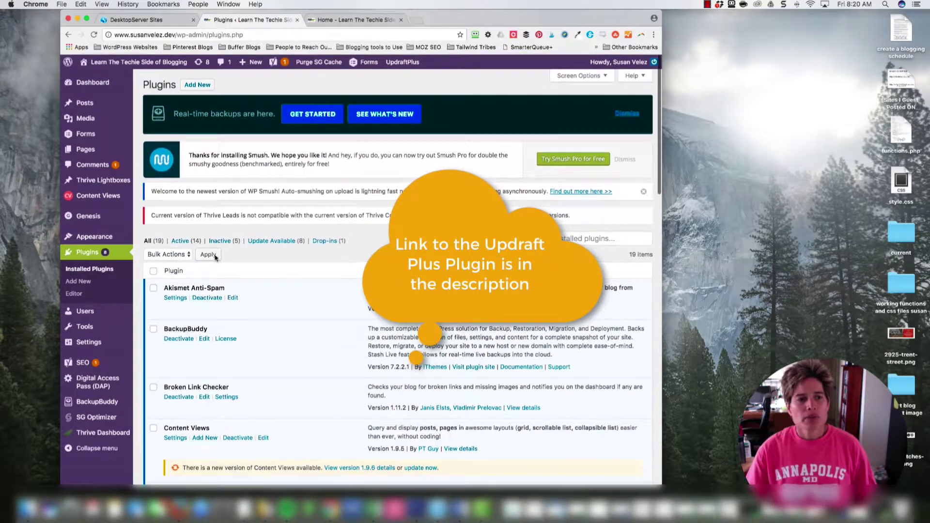
pyautogui.click(85, 283)
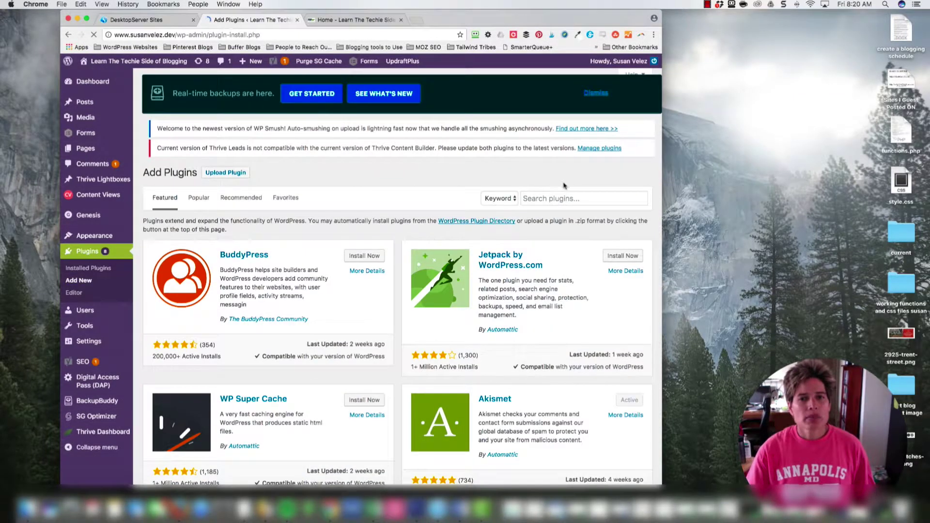
pyautogui.click(560, 248)
pyautogui.write('updraft plus')
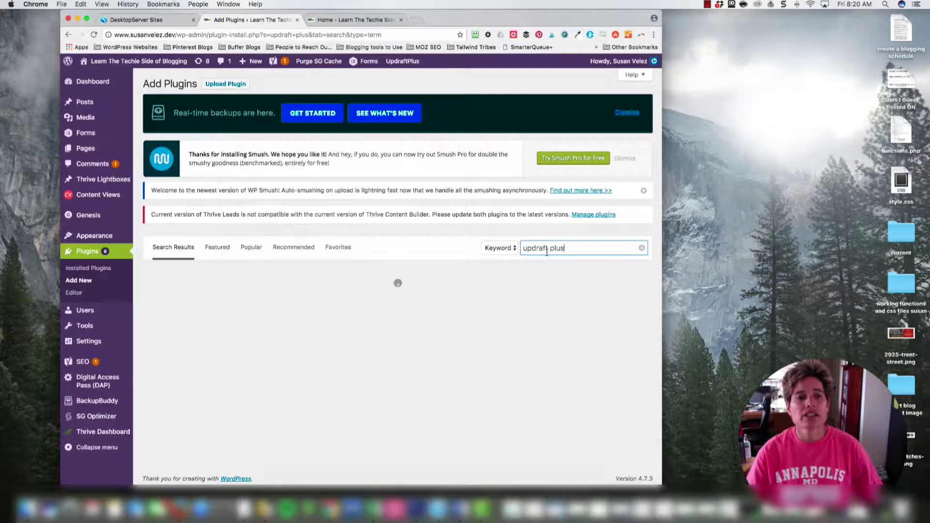
pyautogui.scroll(-1, 514, 272)
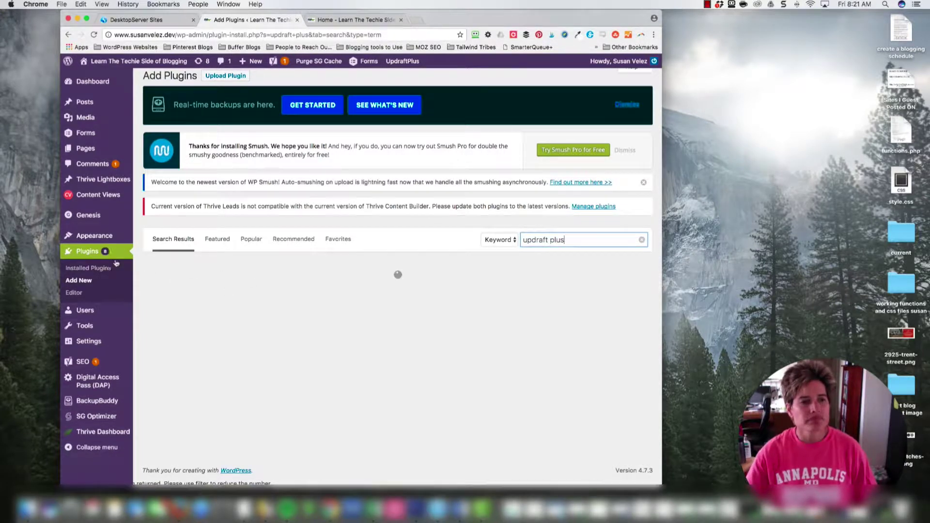
# Step: Restart the new-plugin search from the installed plugins page, using the keyword "updraft"
pyautogui.click(98, 253)
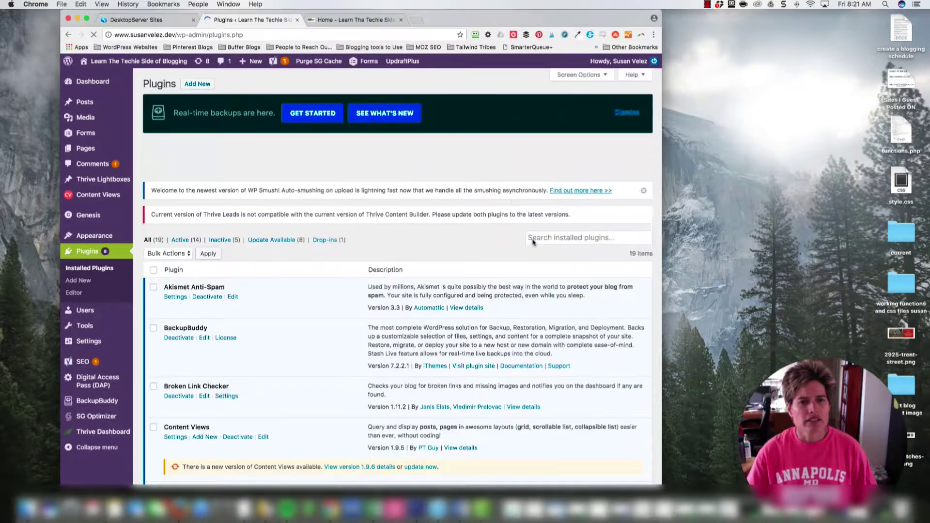
pyautogui.click(78, 280)
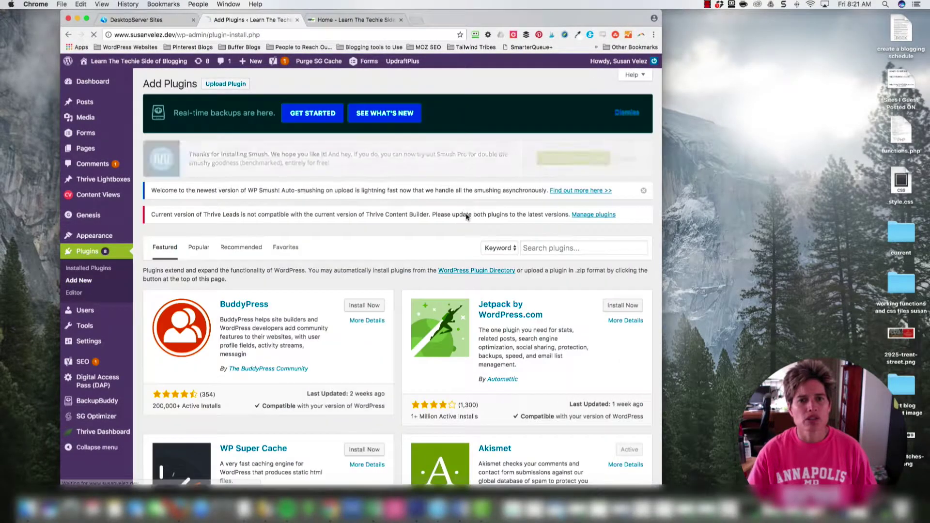
pyautogui.click(563, 247)
pyautogui.write('u')
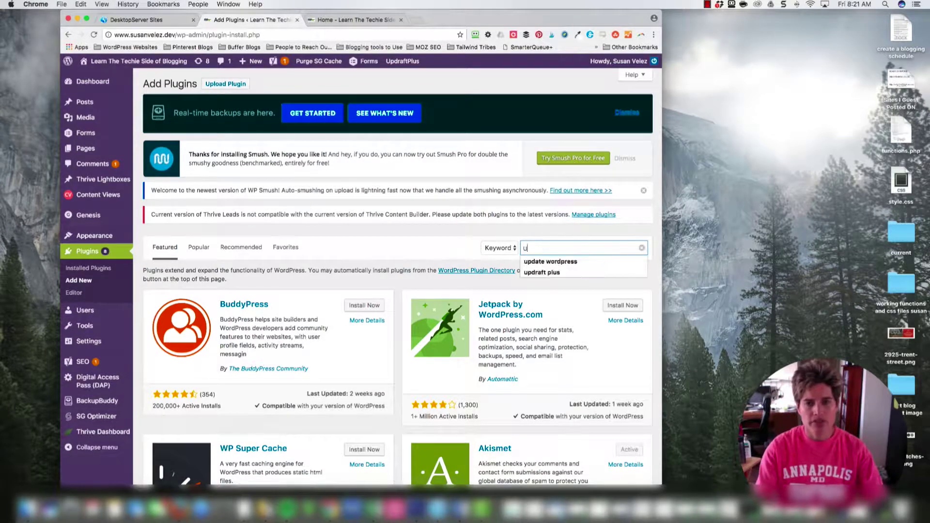
pyautogui.write('pdraft')
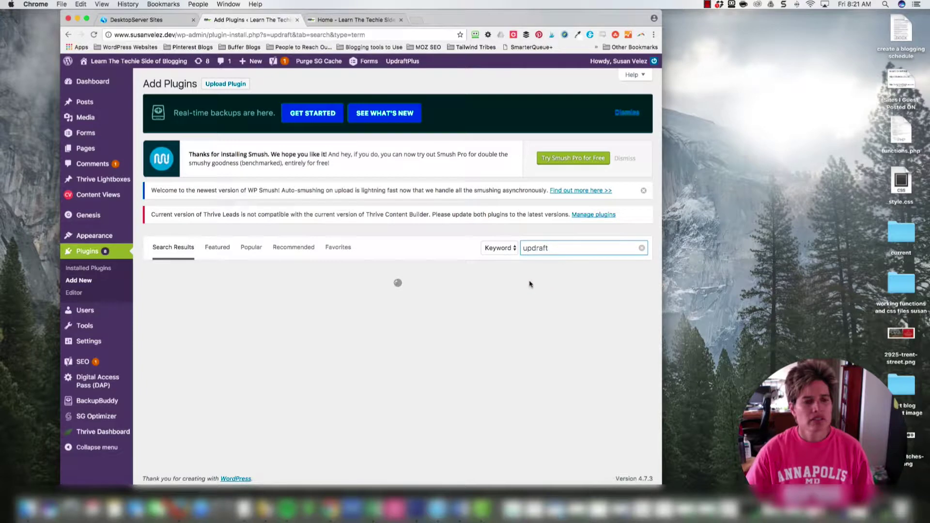
pyautogui.scroll(-1, 526, 289)
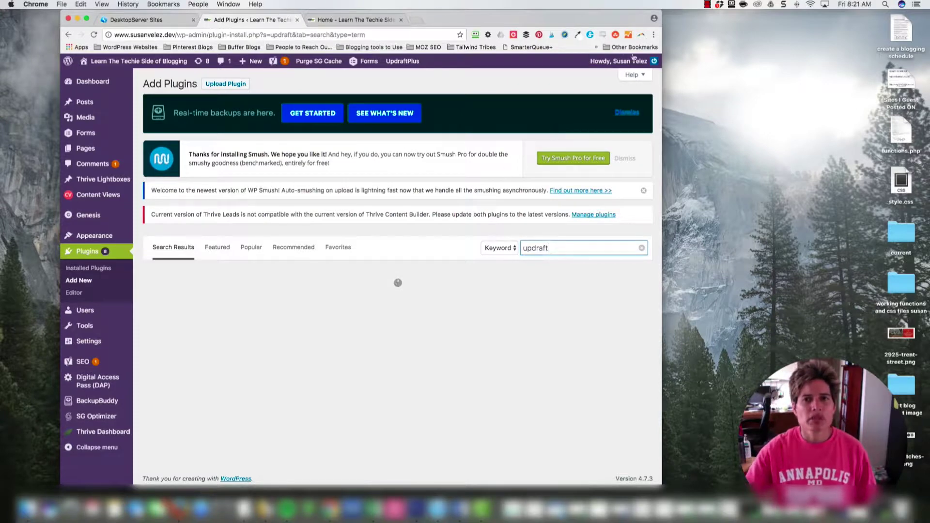
pyautogui.click(707, 5)
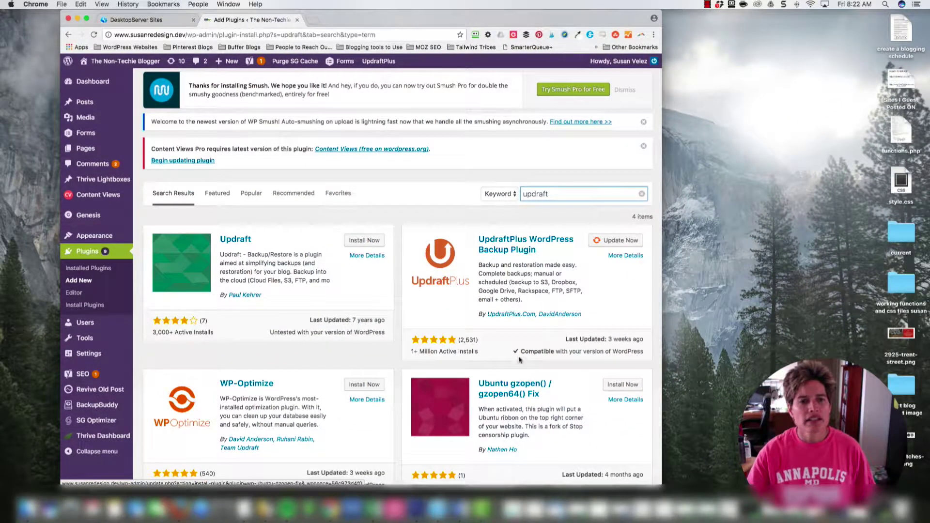
# Step: Update the installed UpdraftPlus - Backup/Restore plugin to version 2.12.35.22, with an automatic backup of plugins, themes and database before updating
pyautogui.click(95, 272)
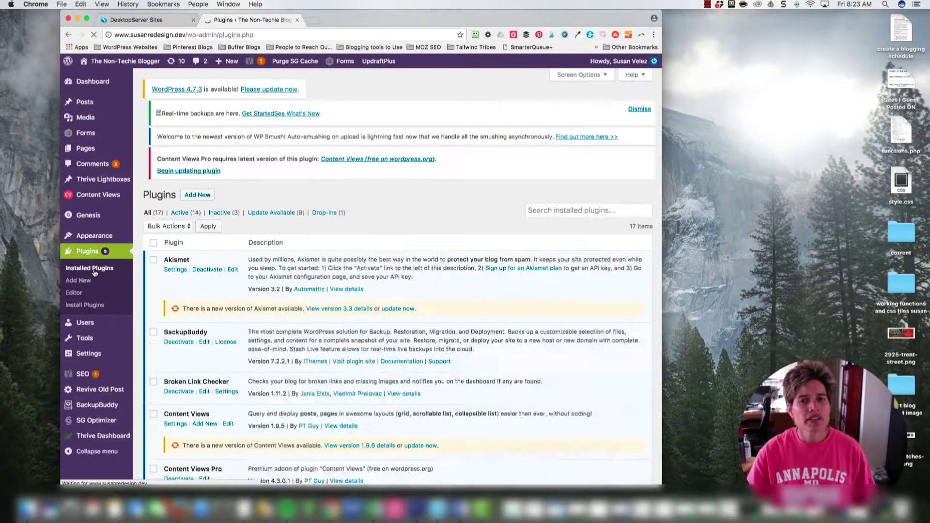
pyautogui.scroll(-5, 259, 313)
pyautogui.scroll(-10, 259, 303)
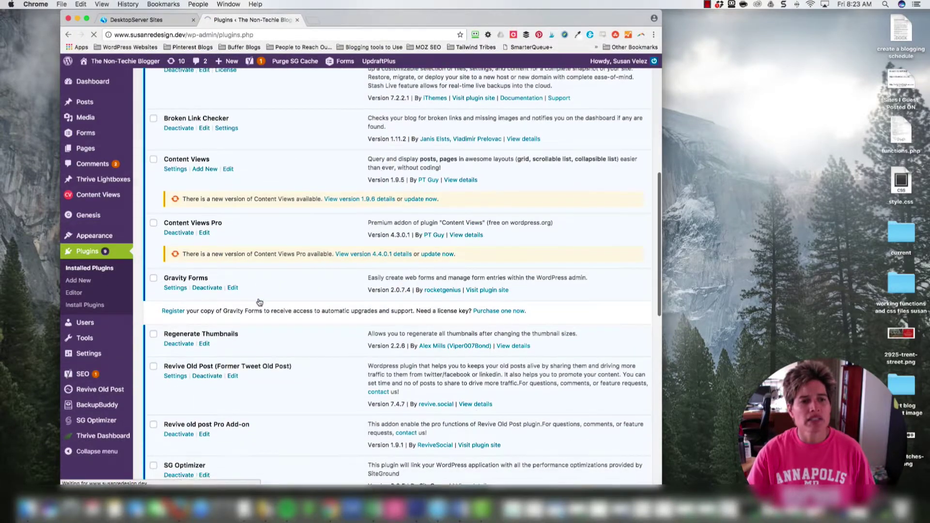
pyautogui.scroll(-5, 259, 302)
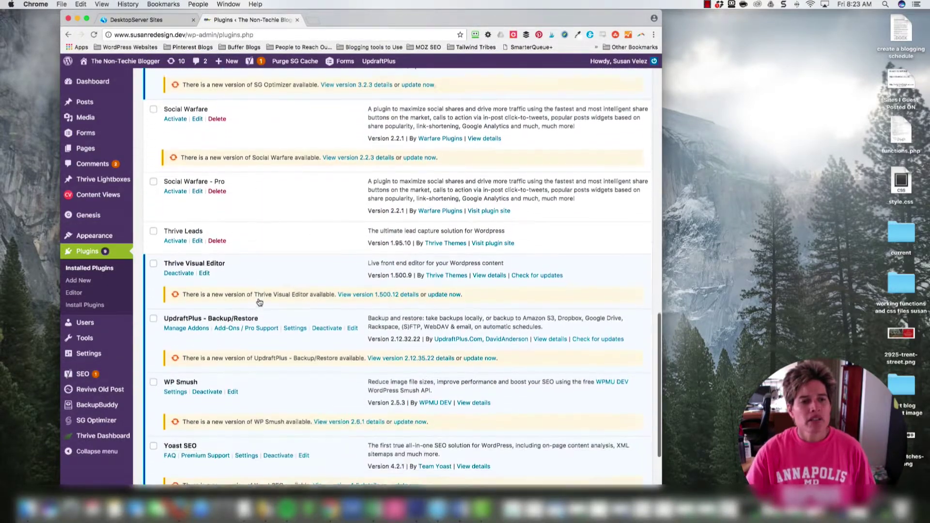
pyautogui.scroll(5, 255, 303)
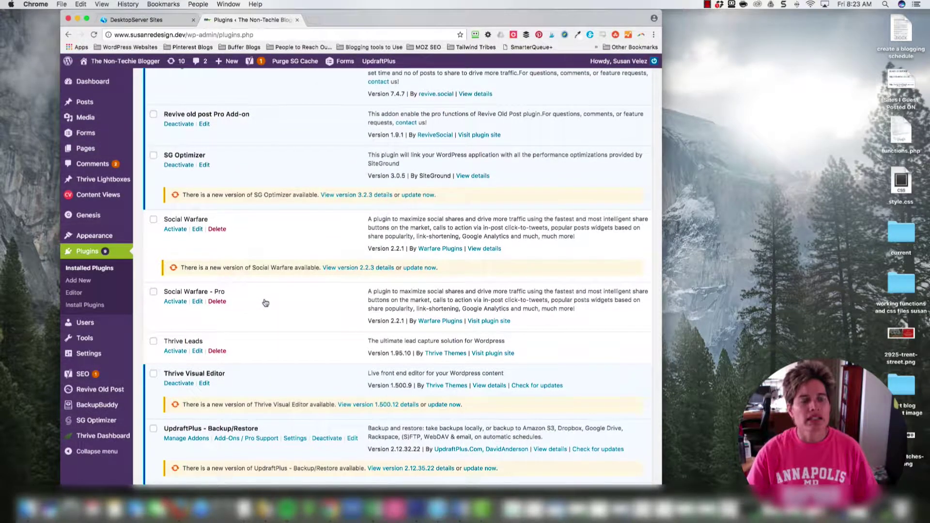
pyautogui.scroll(1, 247, 296)
pyautogui.scroll(5, 245, 286)
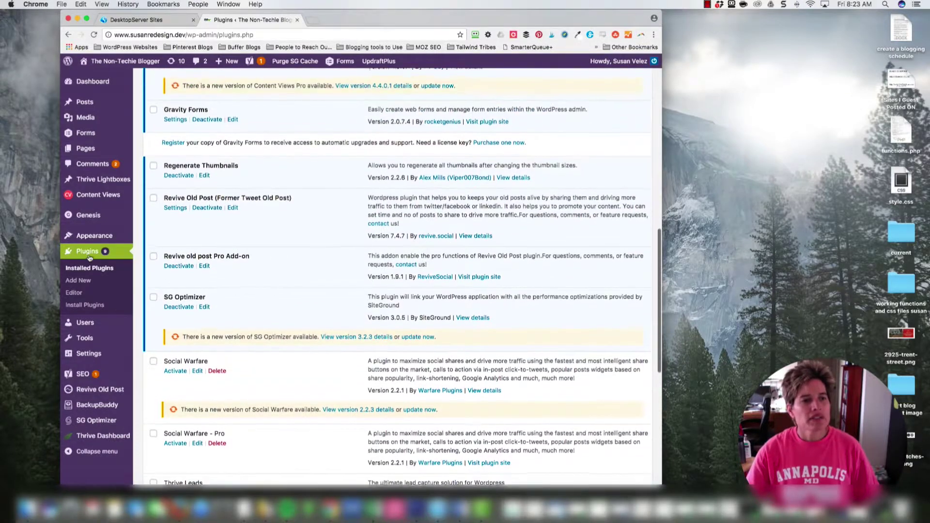
pyautogui.scroll(-10, 330, 340)
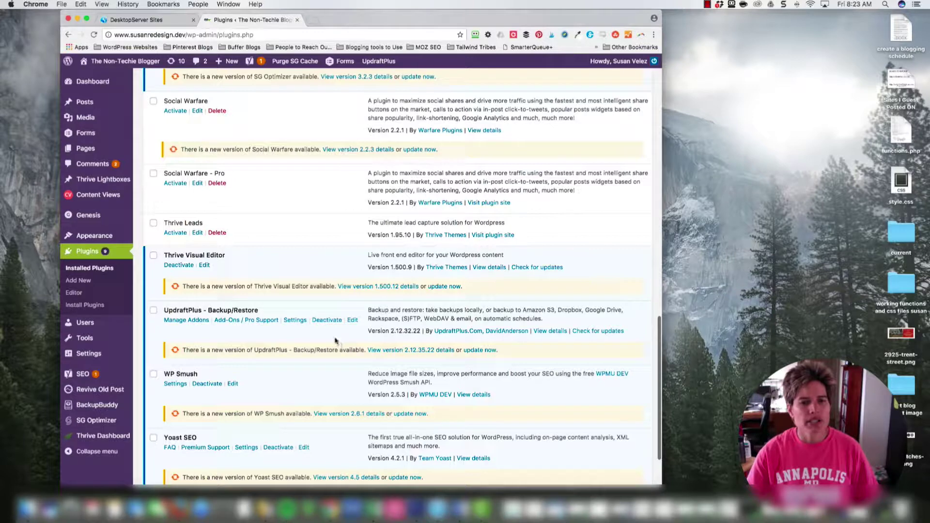
pyautogui.click(475, 350)
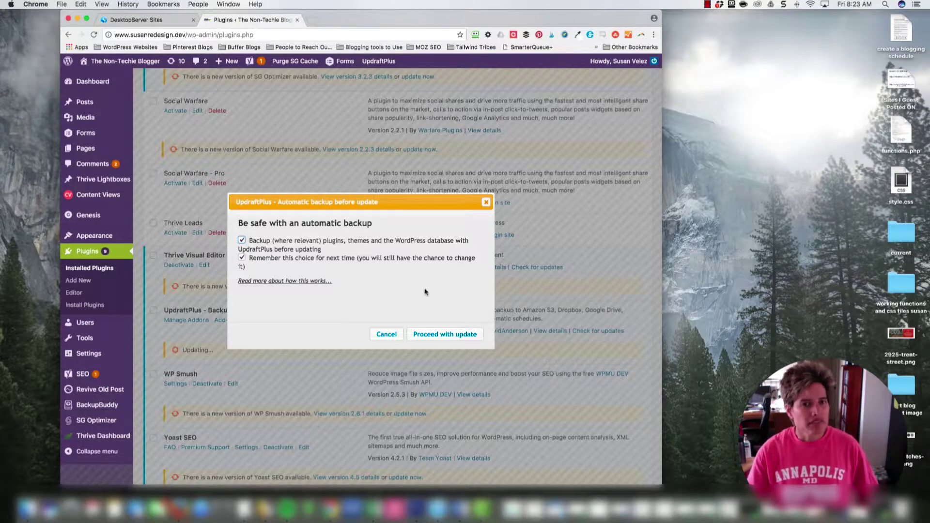
pyautogui.click(421, 338)
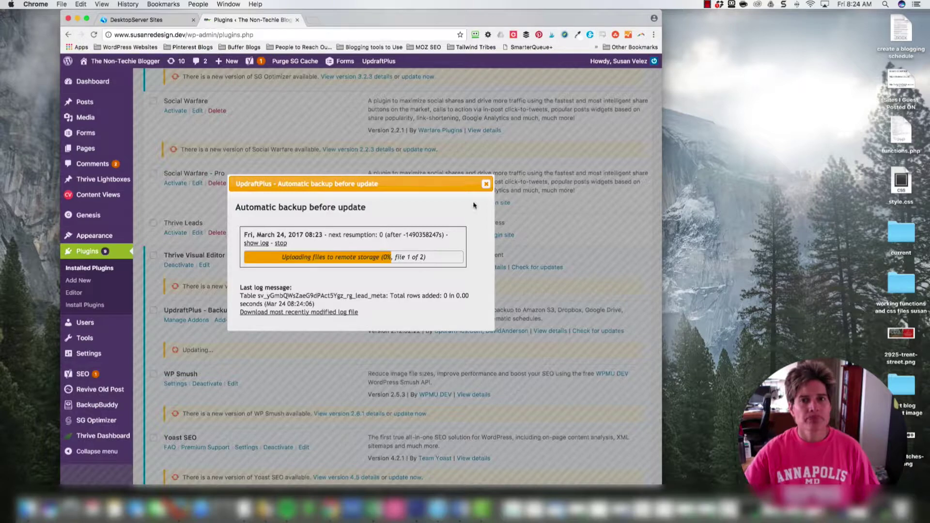
pyautogui.click(708, 4)
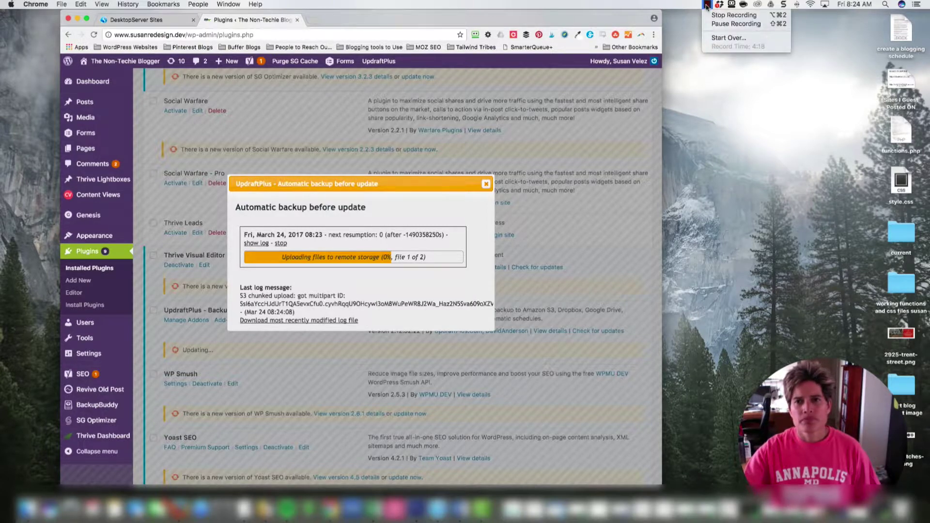
pyautogui.click(716, 23)
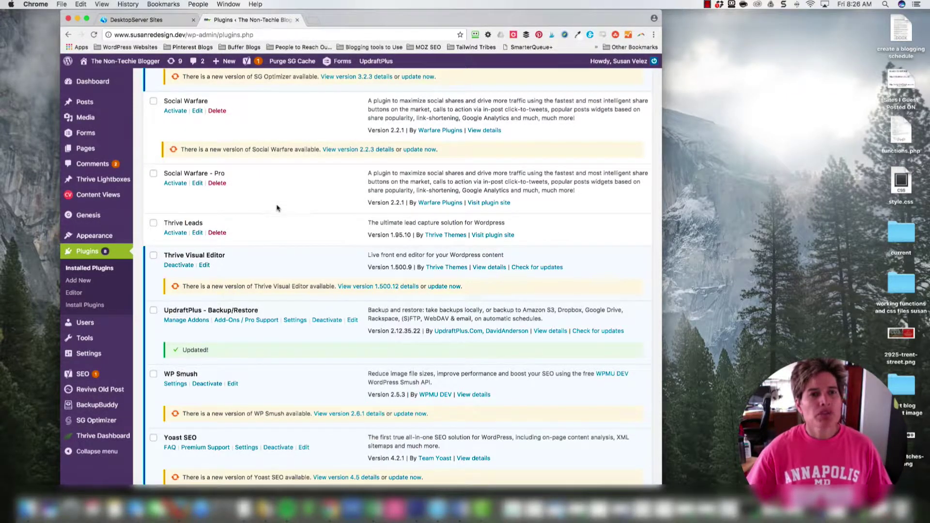
# Step: Review the installed plugins and open the settings page of UpdraftPlus - Backup/Restore
pyautogui.scroll(5, 278, 209)
pyautogui.scroll(12, 272, 209)
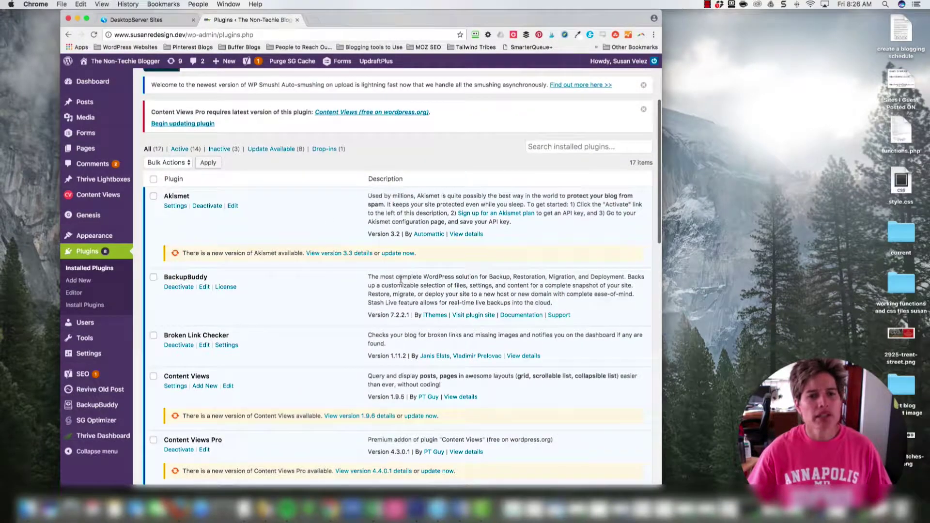
pyautogui.scroll(-5, 232, 290)
pyautogui.scroll(-1, 232, 290)
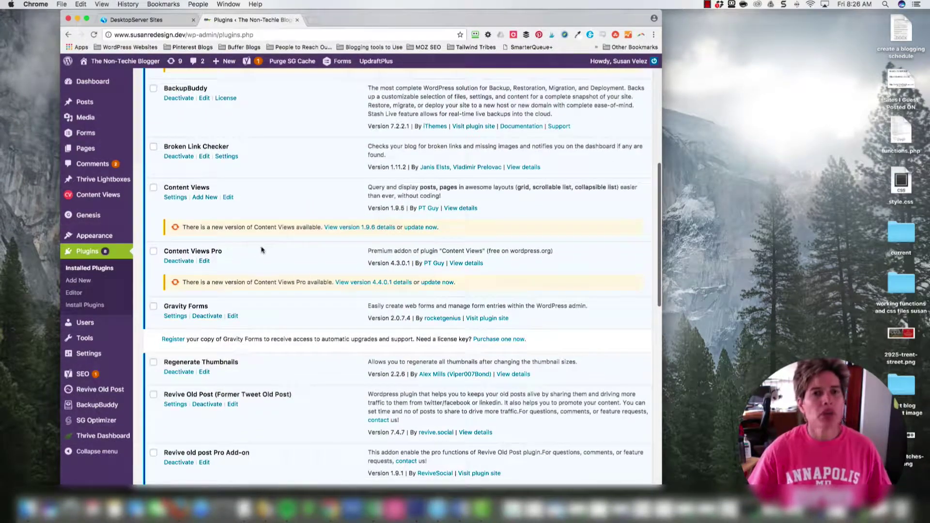
pyautogui.scroll(-7, 304, 265)
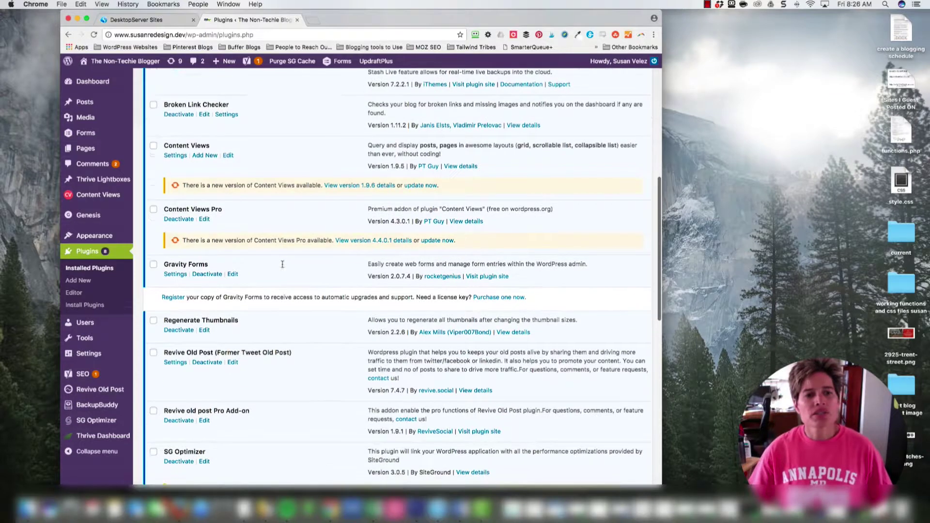
pyautogui.scroll(-4, 282, 264)
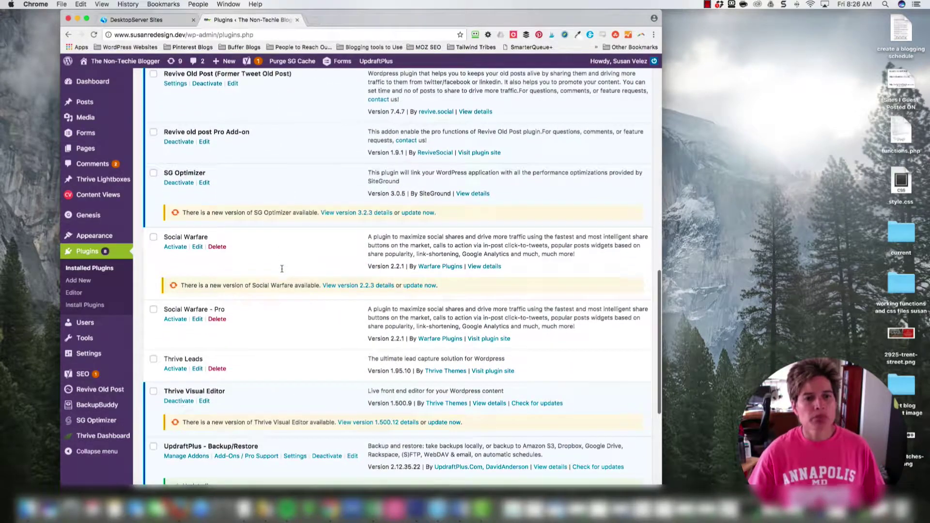
pyautogui.scroll(-4, 263, 308)
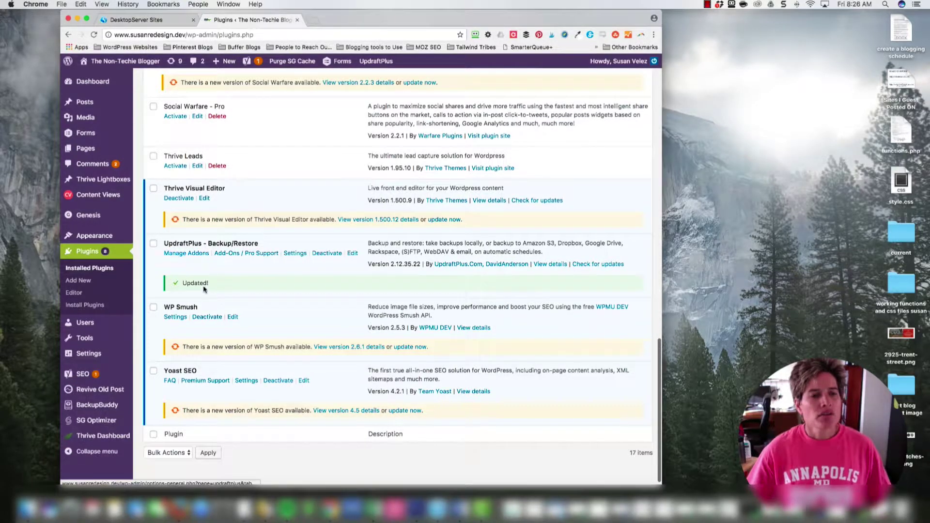
pyautogui.click(295, 253)
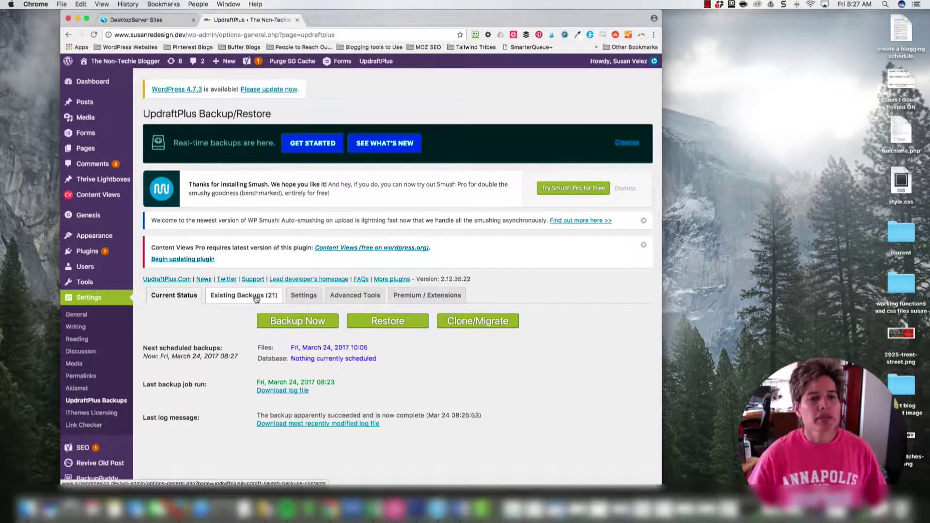
# Step: Show the existing UpdraftPlus backups and examine their dates, contents and available actions
pyautogui.scroll(-2, 301, 336)
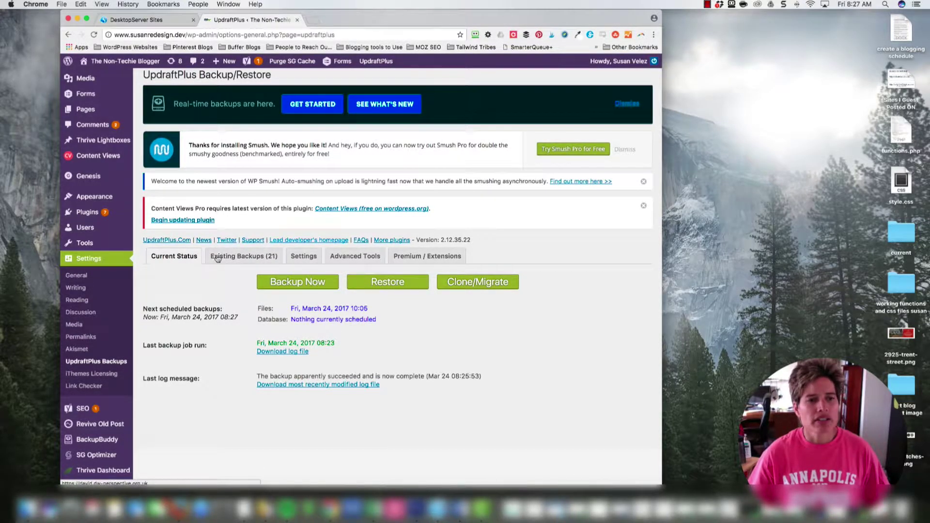
pyautogui.click(246, 262)
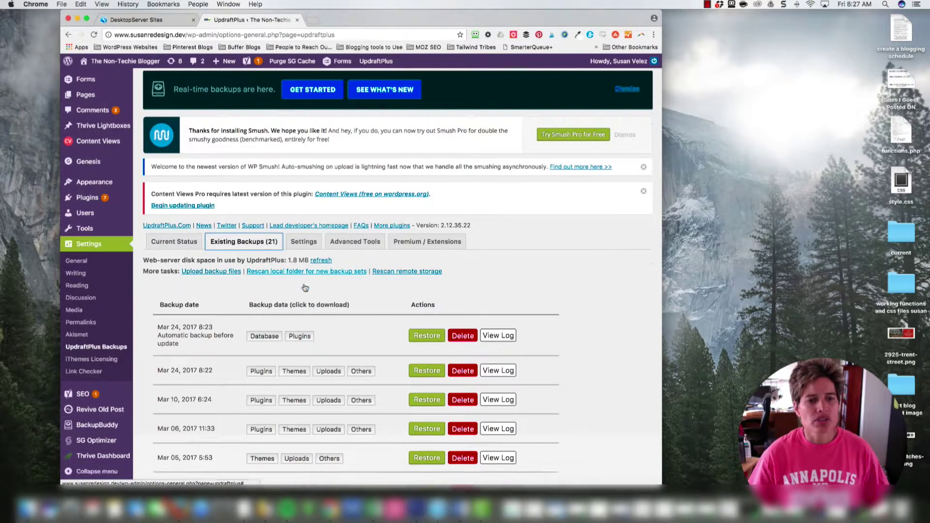
pyautogui.scroll(-15, 305, 287)
pyautogui.scroll(-6, 302, 287)
pyautogui.scroll(6, 222, 283)
pyautogui.scroll(3, 222, 283)
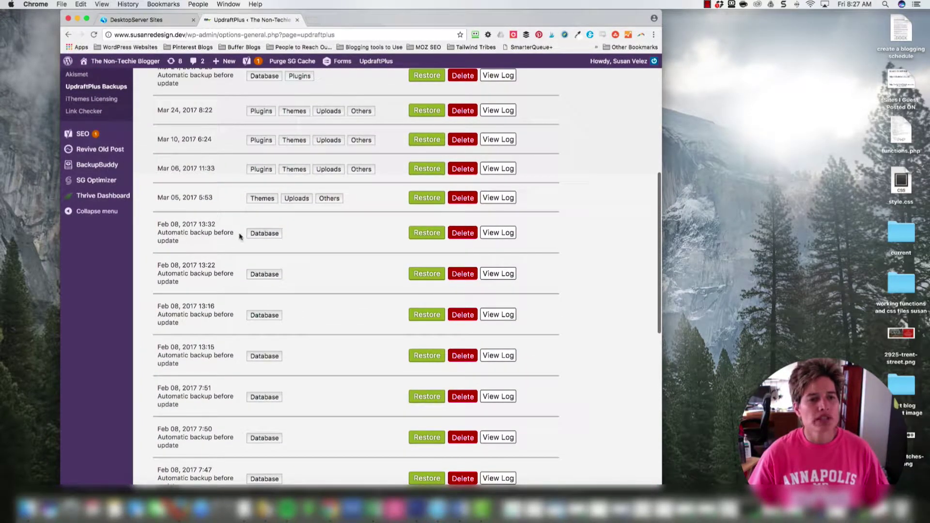
# Step: Finish reviewing the existing backups and open the UpdraftPlus settings for the file and database backup schedules
pyautogui.scroll(2, 292, 252)
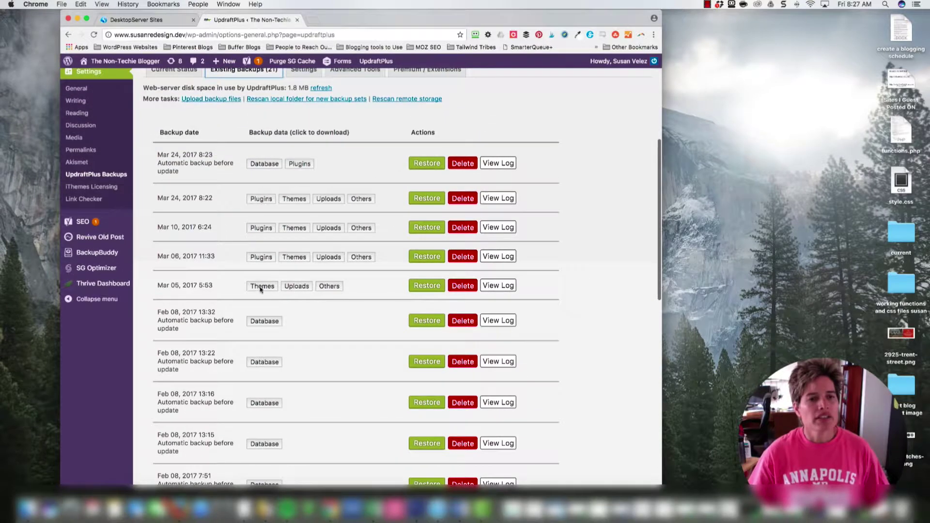
pyautogui.scroll(1, 300, 289)
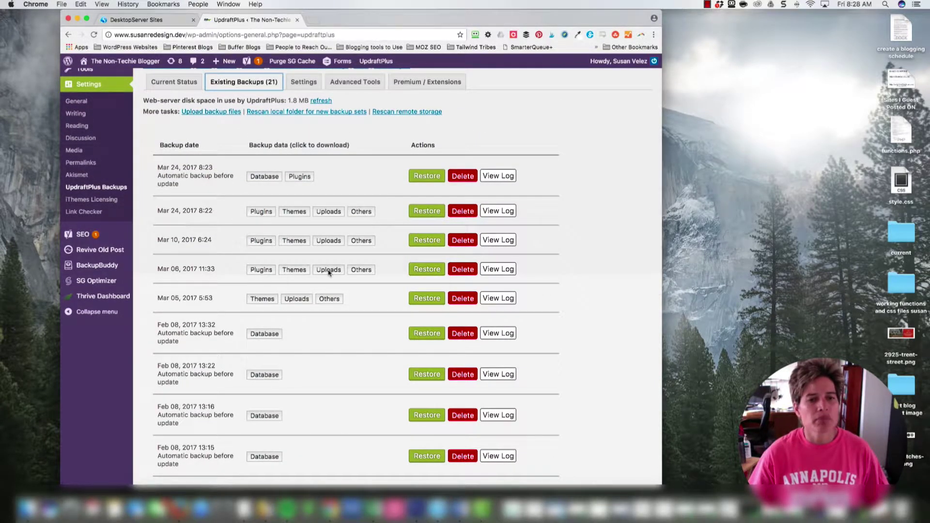
pyautogui.scroll(2, 310, 272)
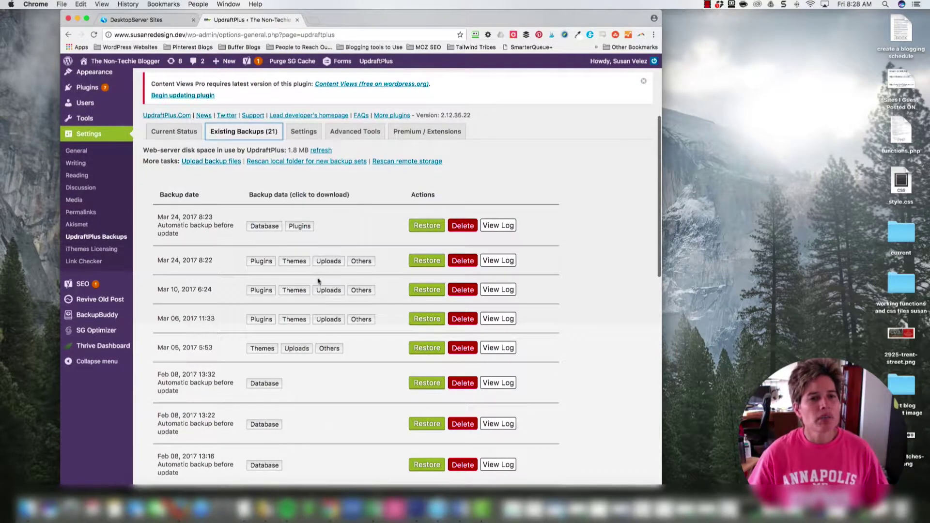
pyautogui.scroll(1, 293, 287)
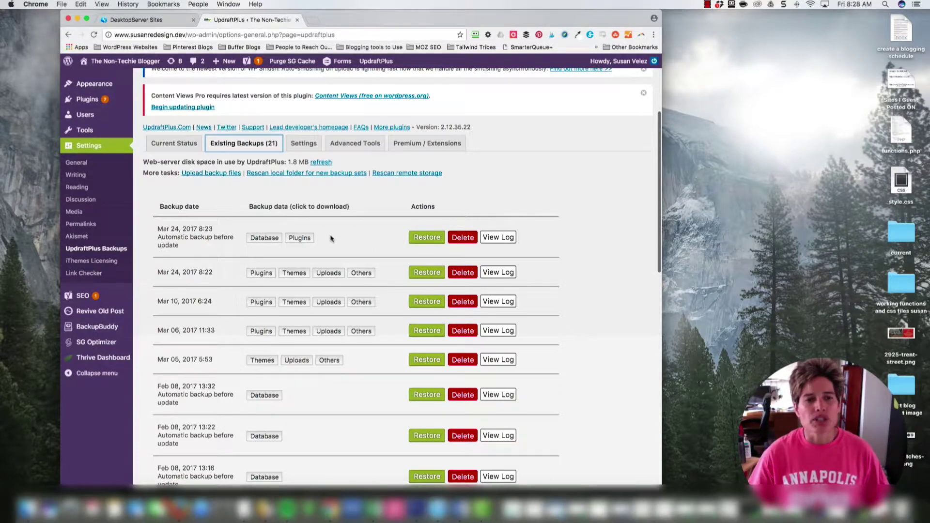
pyautogui.scroll(2, 323, 242)
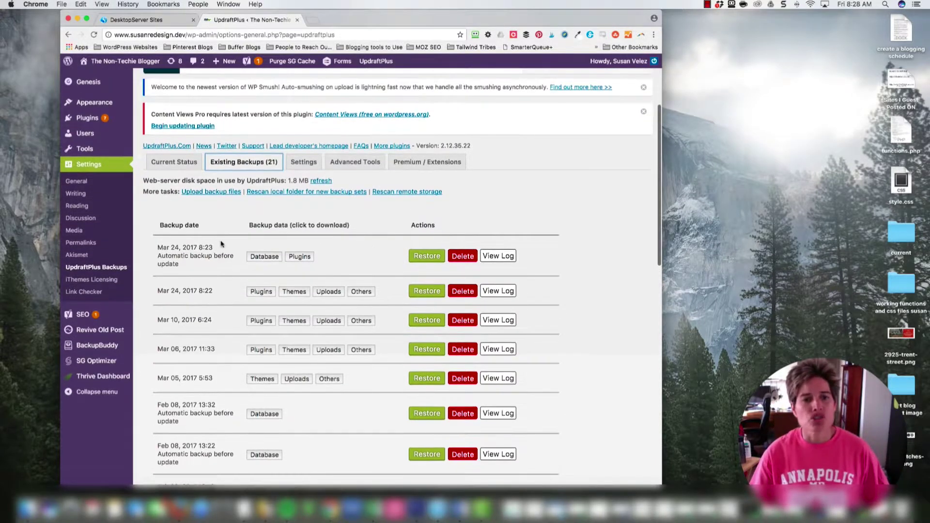
pyautogui.click(303, 167)
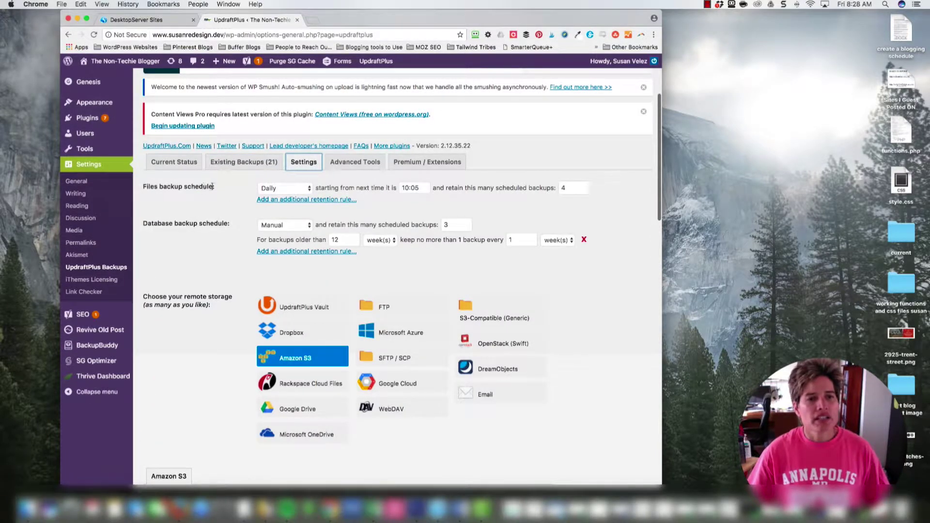
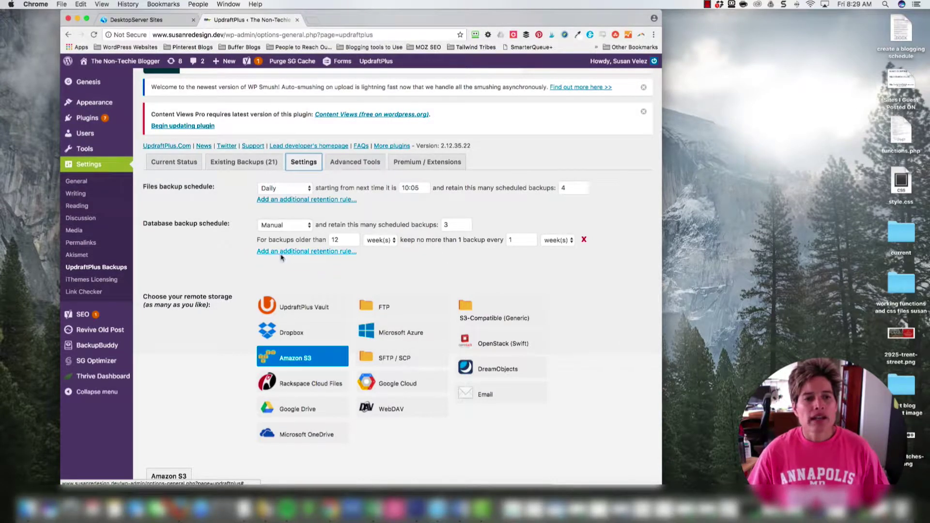
# Step: Try an additional retention rule in the database backup schedule and remove the added rule again
pyautogui.click(303, 252)
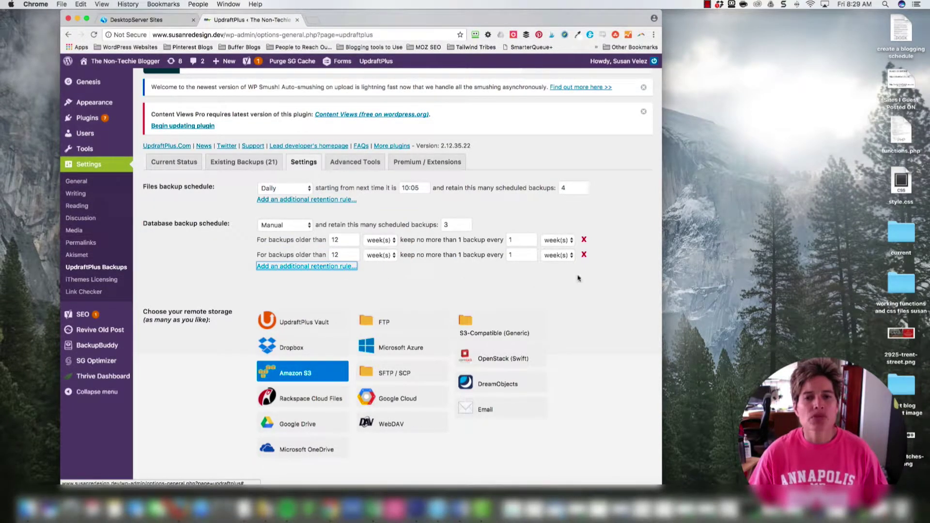
pyautogui.click(585, 255)
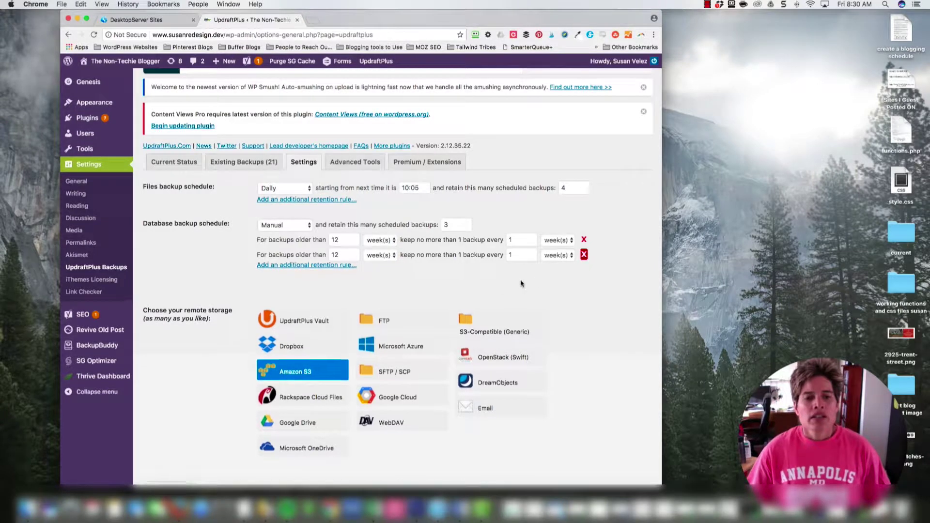
# Step: Examine the remote storage choices, the Amazon S3 configuration details and the backup schedule settings
pyautogui.scroll(-5, 463, 289)
pyautogui.scroll(-3, 462, 288)
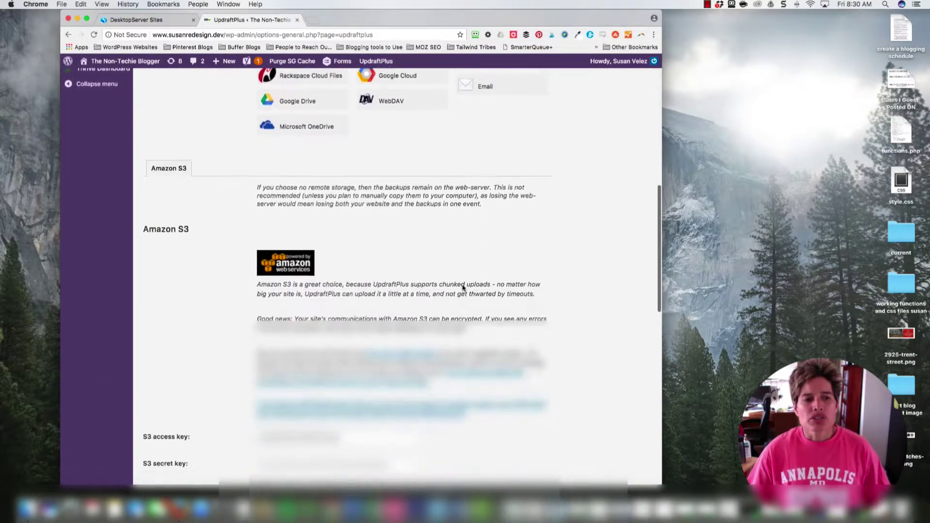
pyautogui.scroll(2, 463, 289)
pyautogui.scroll(1, 463, 287)
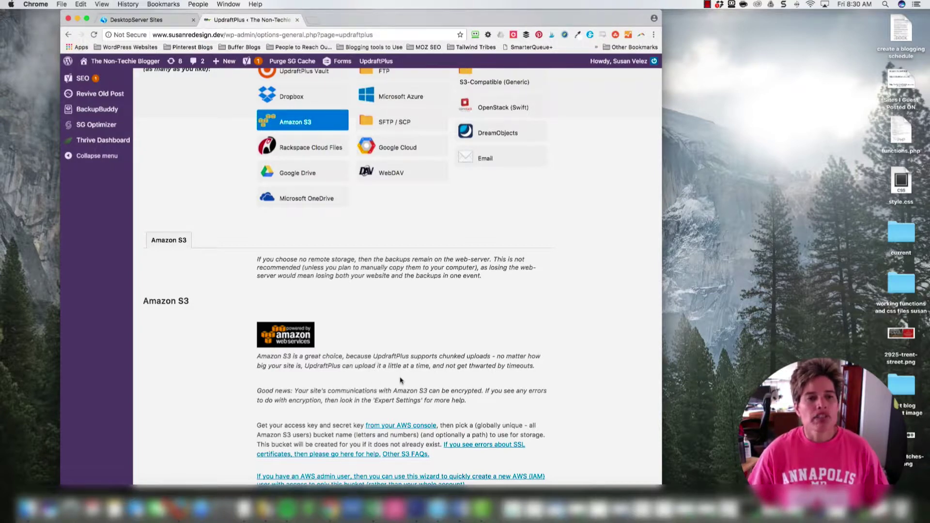
pyautogui.scroll(1, 378, 356)
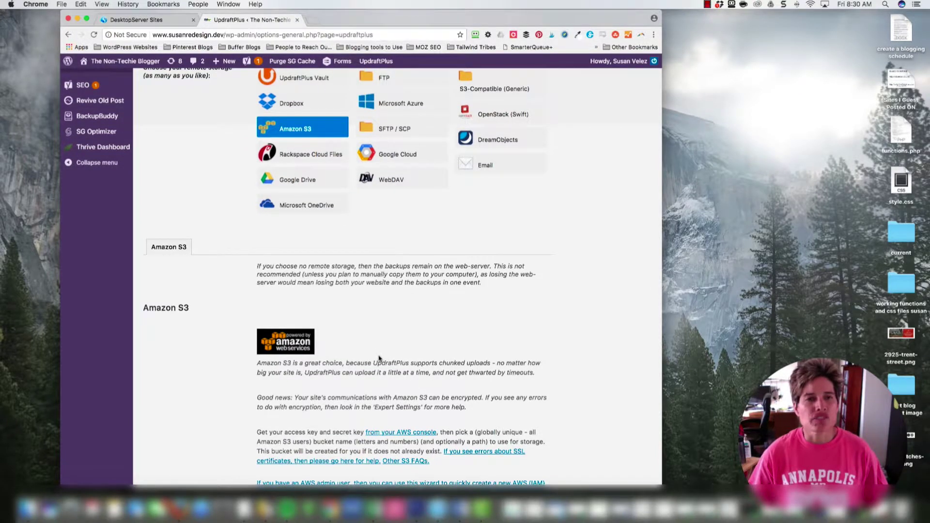
pyautogui.scroll(2, 395, 359)
pyautogui.scroll(10, 395, 359)
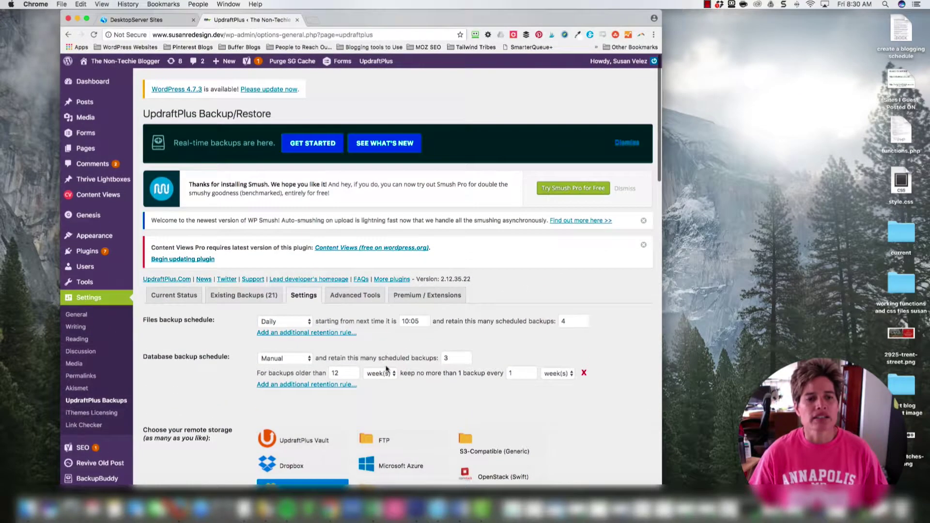
pyautogui.scroll(-1, 321, 355)
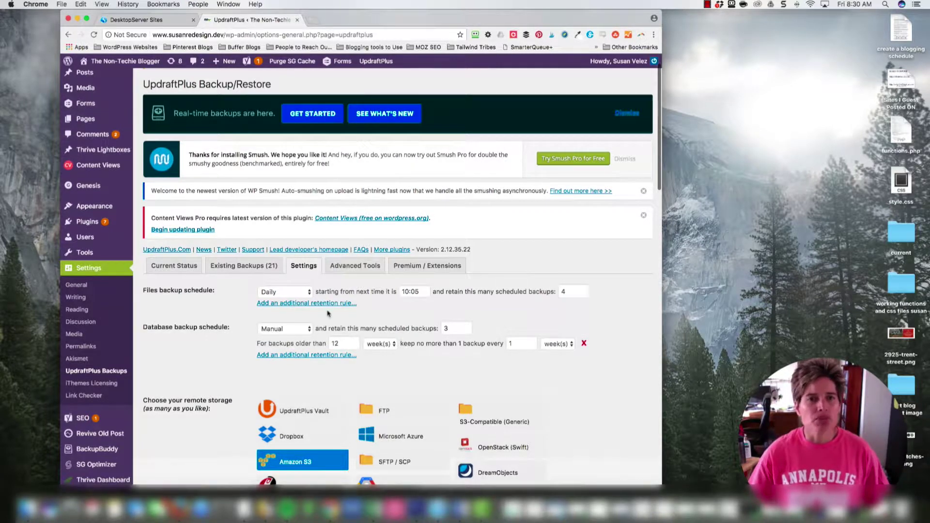
# Step: Open the UpdraftPlus advanced tools and examine the site information on server, memory, PHP and database versions
pyautogui.click(366, 274)
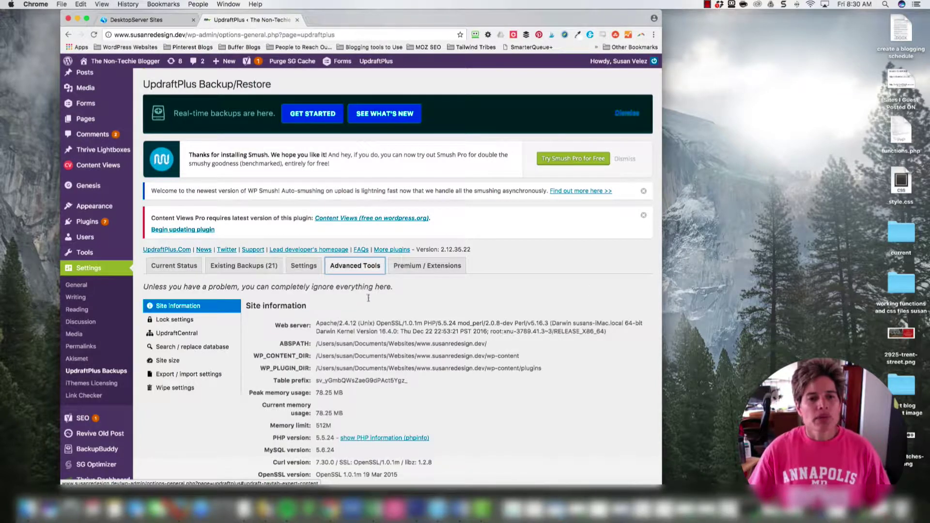
pyautogui.scroll(-4, 400, 320)
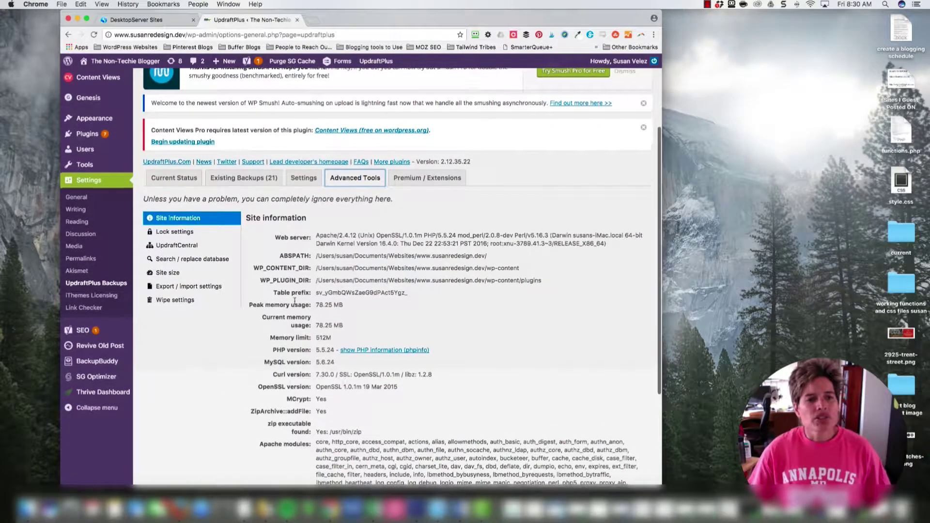
pyautogui.scroll(-1, 278, 305)
pyautogui.scroll(-2, 277, 305)
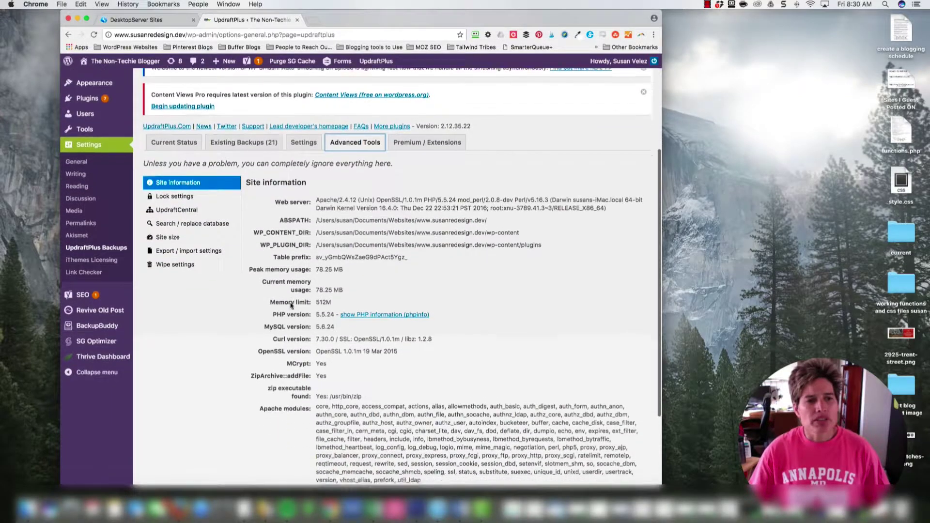
pyautogui.scroll(-4, 292, 305)
pyautogui.scroll(2, 291, 305)
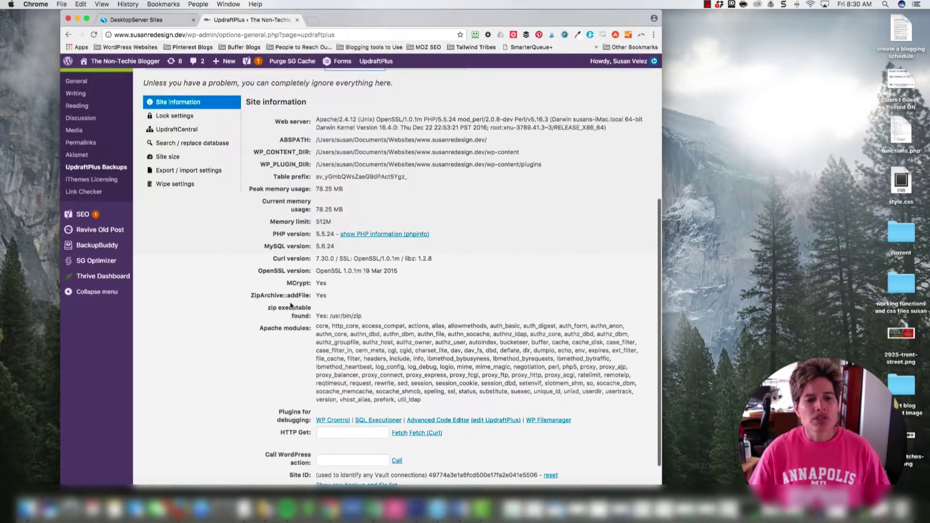
pyautogui.scroll(3, 292, 305)
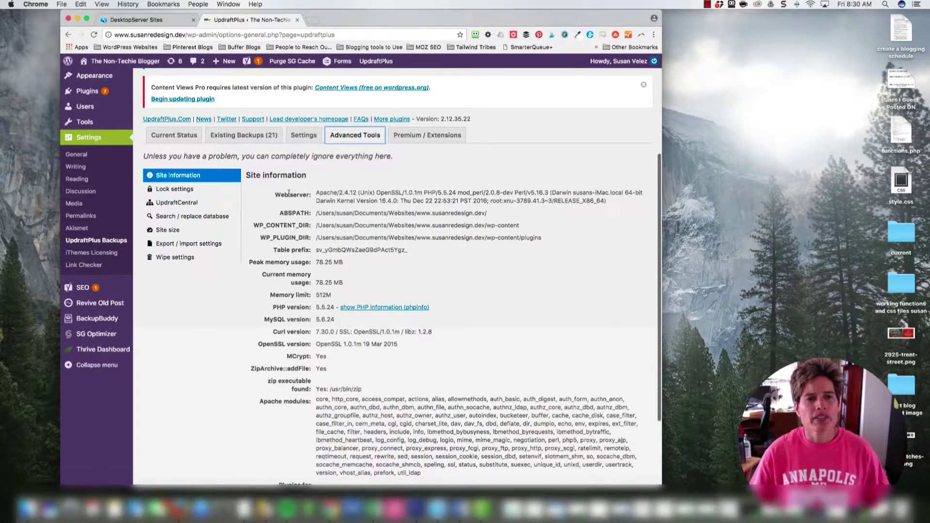
# Step: View the lock settings, read the linked article about locking UpdraftPlus settings, and return to the advanced tools
pyautogui.click(189, 190)
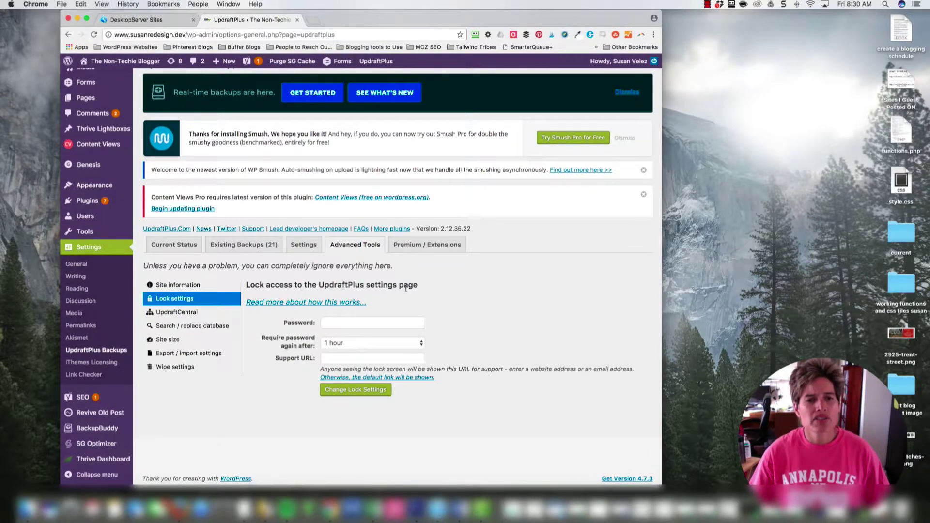
pyautogui.click(289, 304)
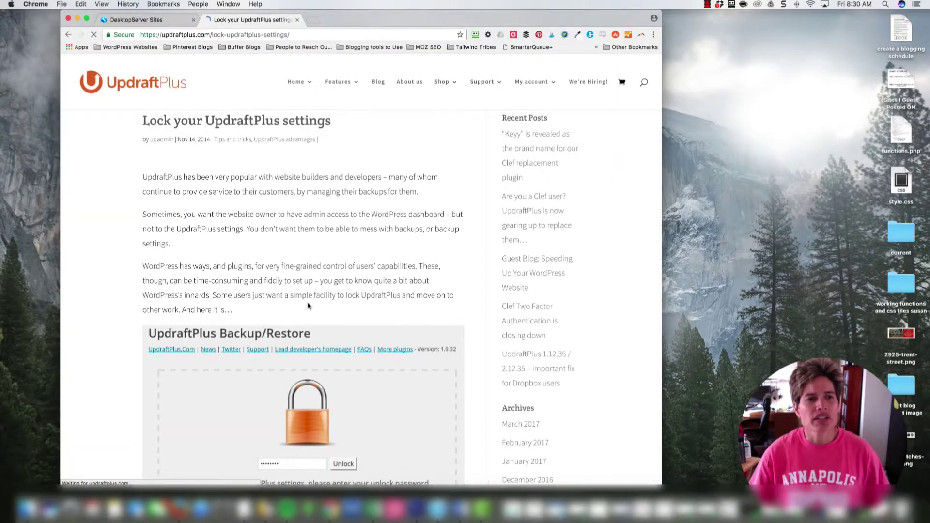
pyautogui.scroll(-3, 242, 218)
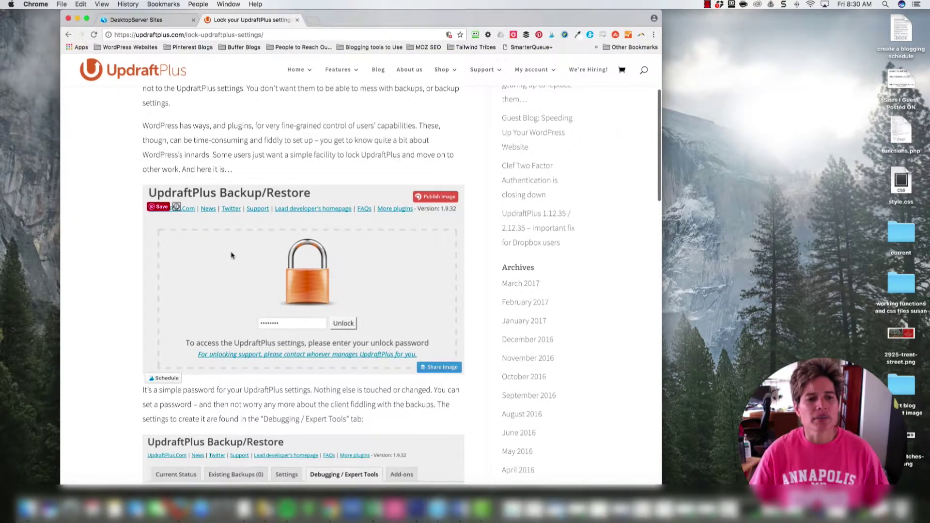
pyautogui.scroll(-2, 231, 255)
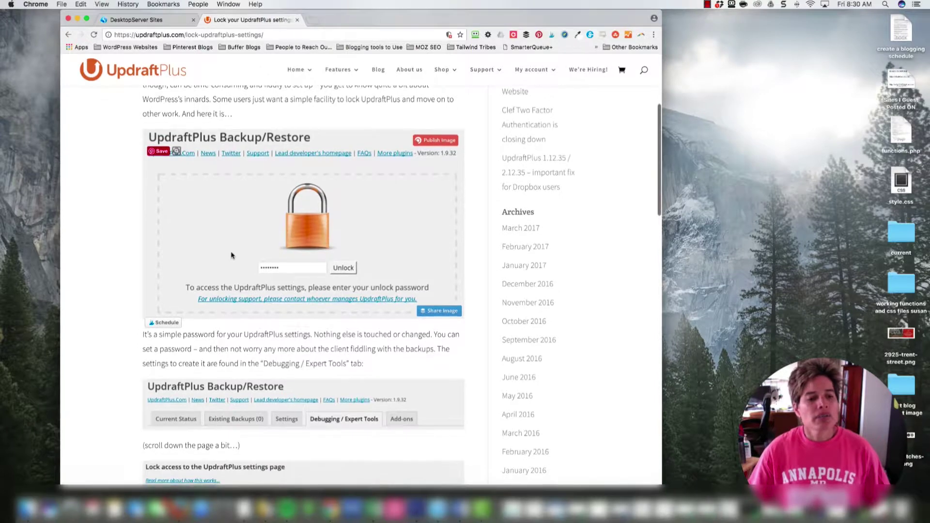
pyautogui.click(68, 34)
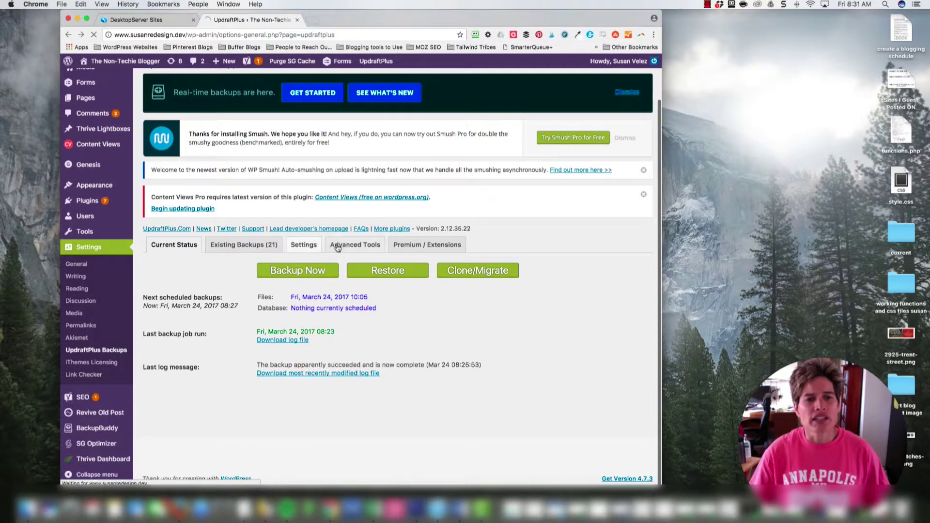
pyautogui.click(348, 245)
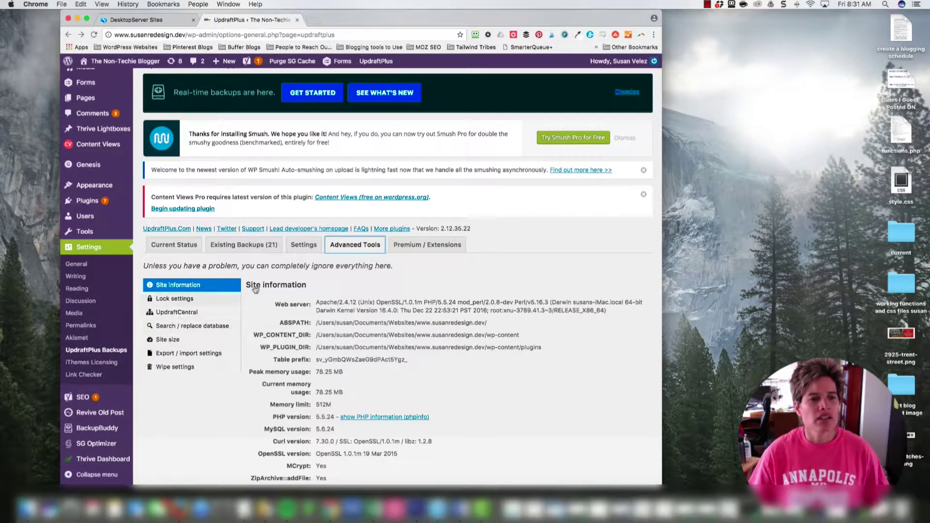
# Step: Open the UpdraftPlus premium extensions and examine the list of add-ons with their descriptions
pyautogui.click(428, 246)
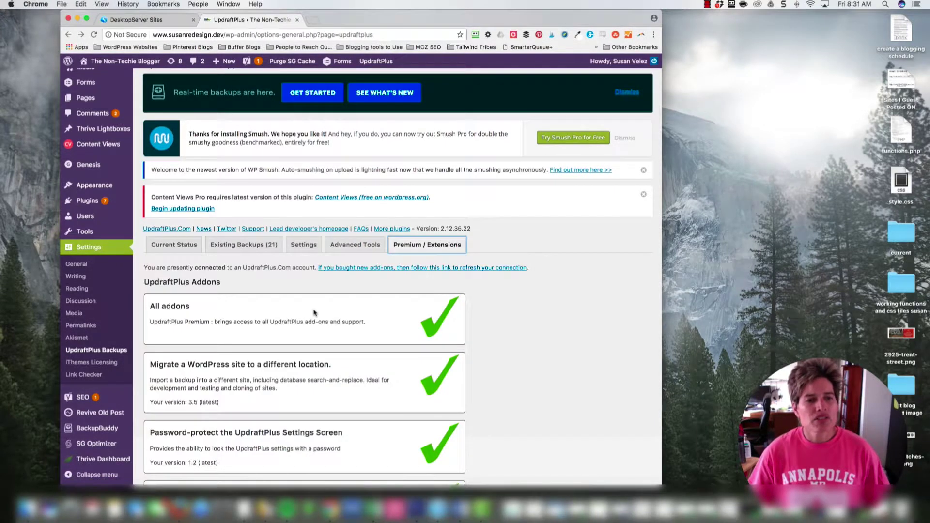
pyautogui.scroll(-1, 318, 314)
pyautogui.scroll(-3, 359, 317)
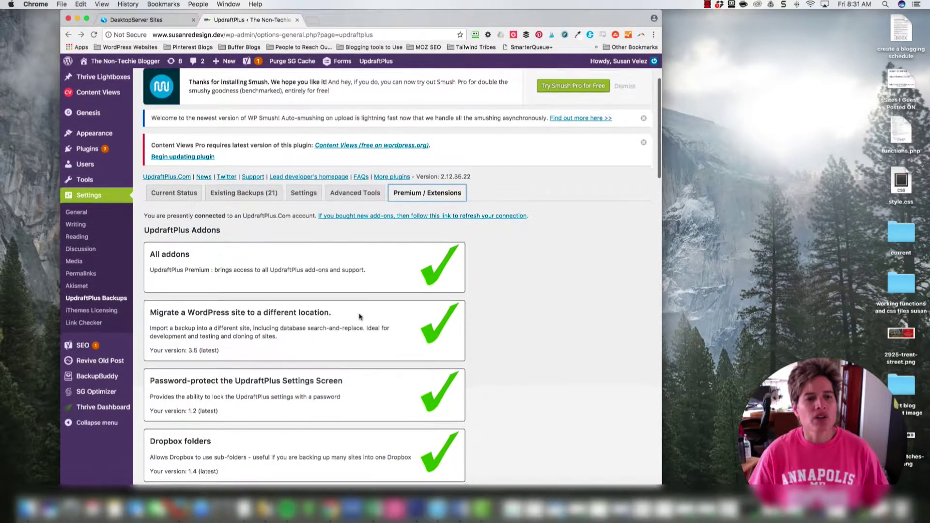
pyautogui.scroll(-1, 355, 315)
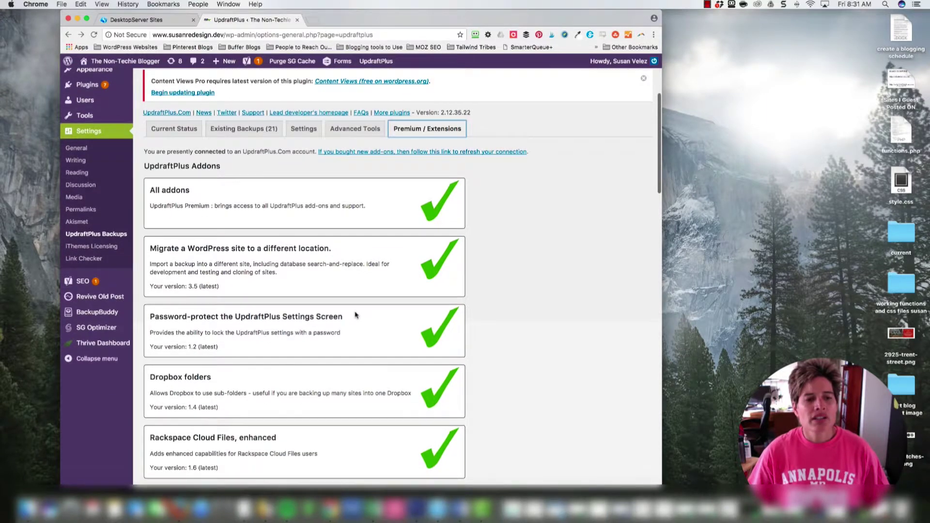
pyautogui.scroll(-2, 355, 315)
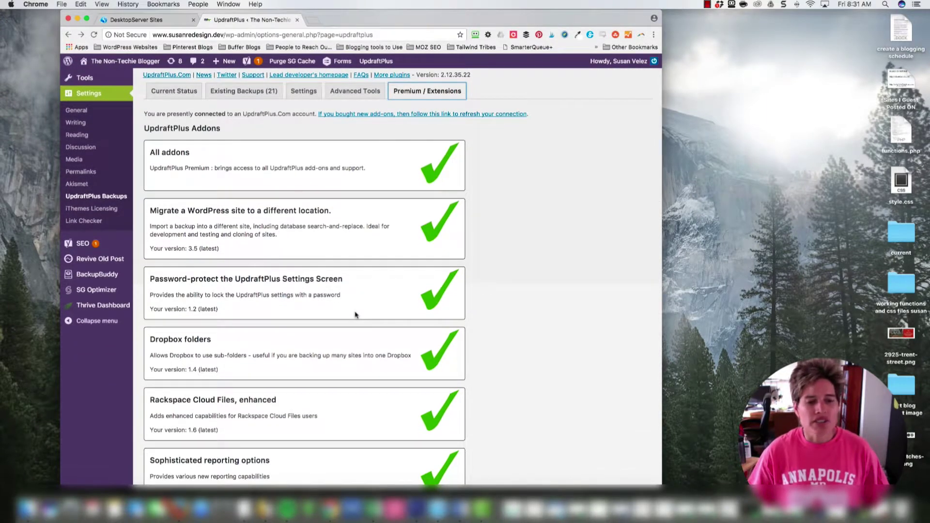
pyautogui.scroll(-1, 356, 315)
pyautogui.scroll(-1, 355, 315)
pyautogui.scroll(-4, 355, 315)
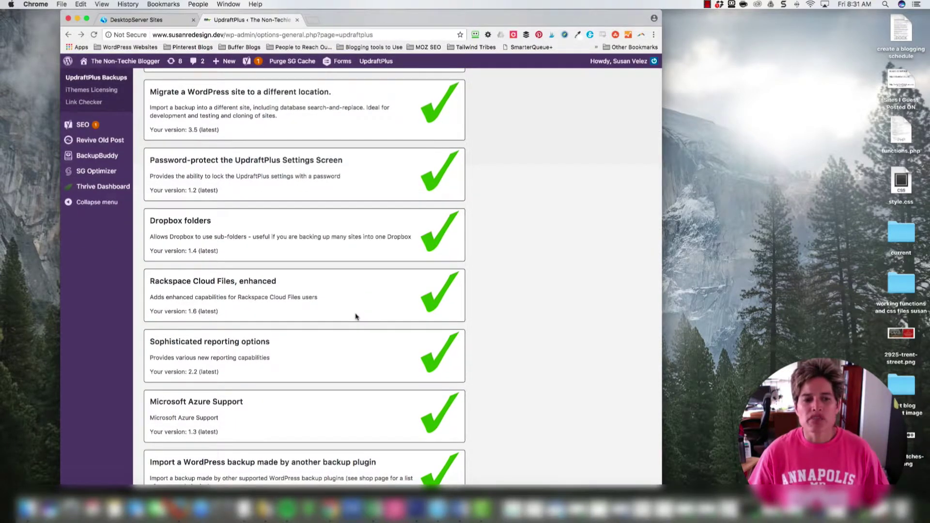
pyautogui.scroll(-3, 355, 315)
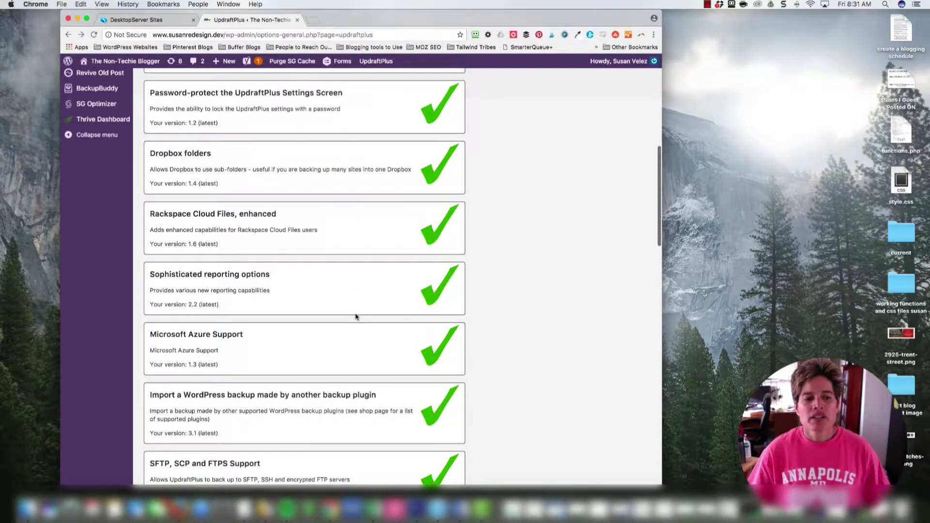
pyautogui.scroll(-7, 355, 317)
pyautogui.scroll(-3, 356, 317)
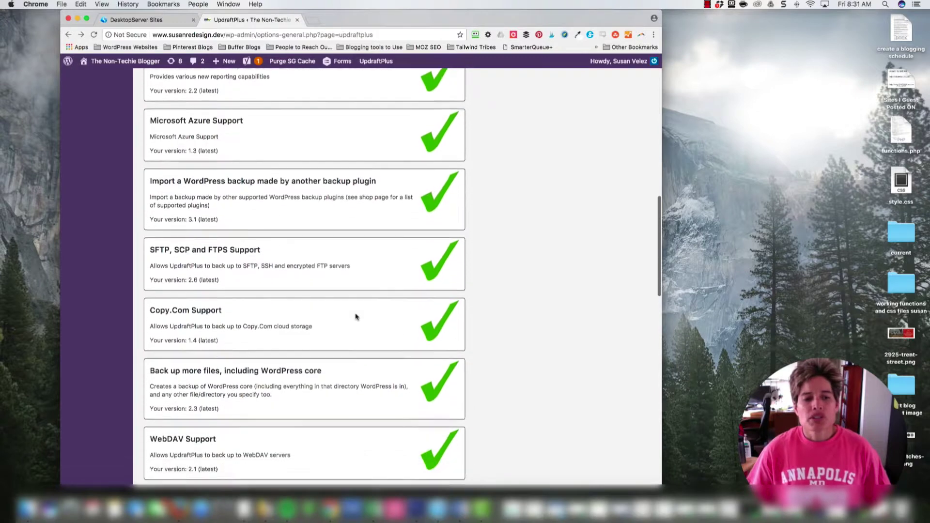
pyautogui.scroll(-9, 356, 316)
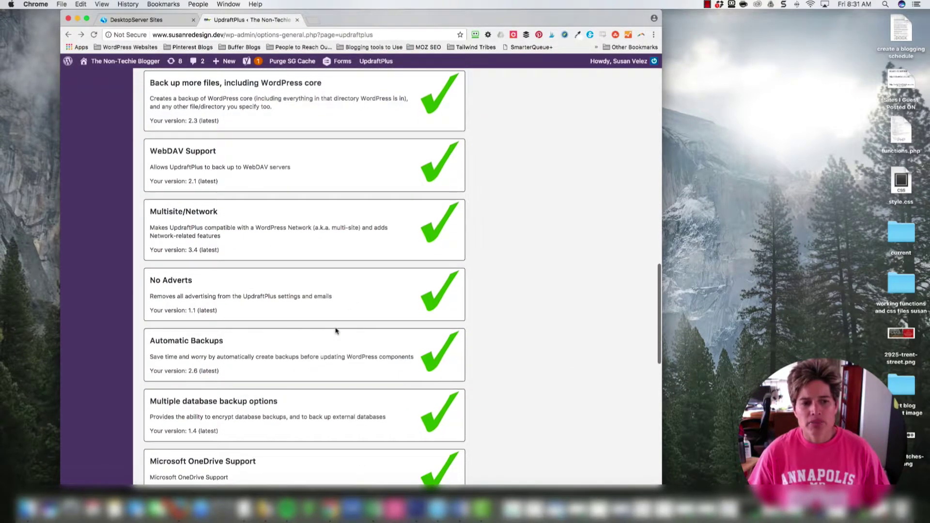
pyautogui.scroll(-8, 336, 331)
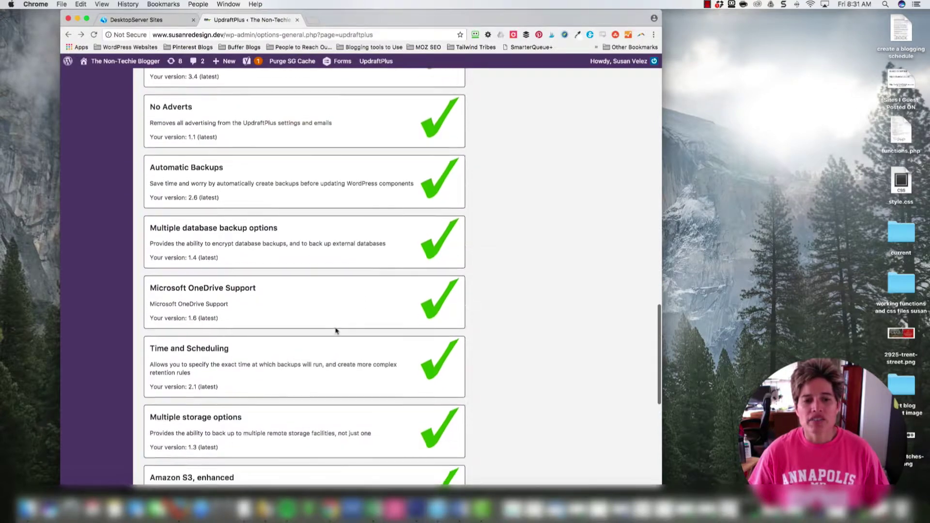
pyautogui.scroll(-1, 336, 331)
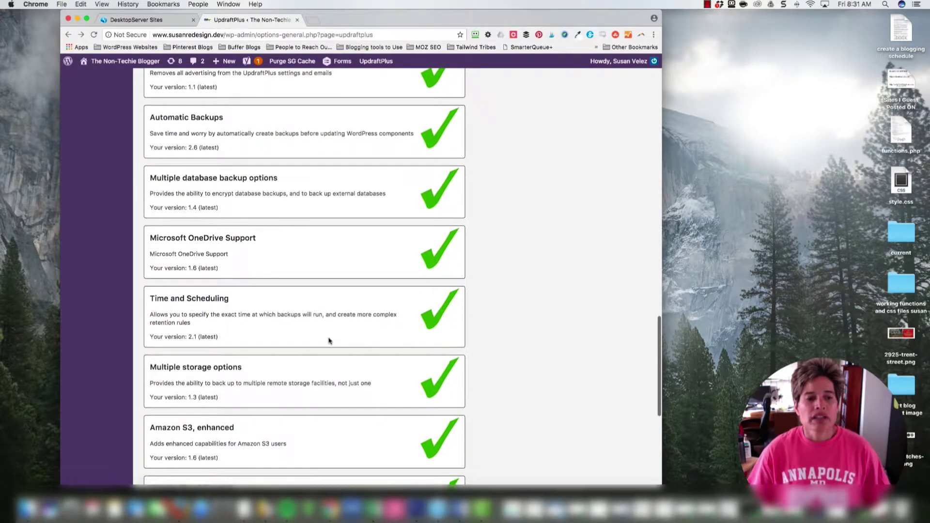
# Step: Review the rest of the UpdraftPlus add-ons list, including scheduling, storage, reporting, Microsoft Azure support and importing backups from other plugins
pyautogui.scroll(-2, 329, 341)
pyautogui.scroll(2, 329, 341)
pyautogui.scroll(18, 328, 341)
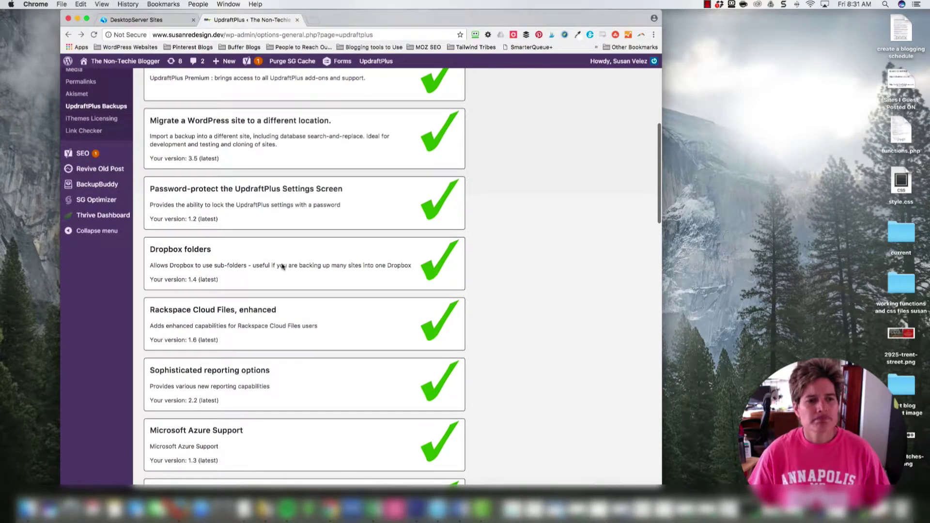
pyautogui.scroll(-5, 282, 266)
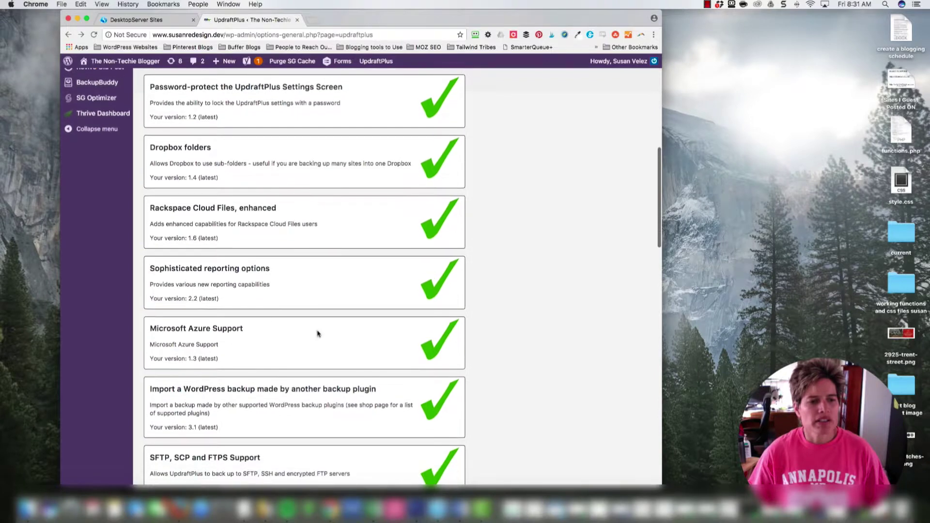
pyautogui.scroll(-1, 313, 357)
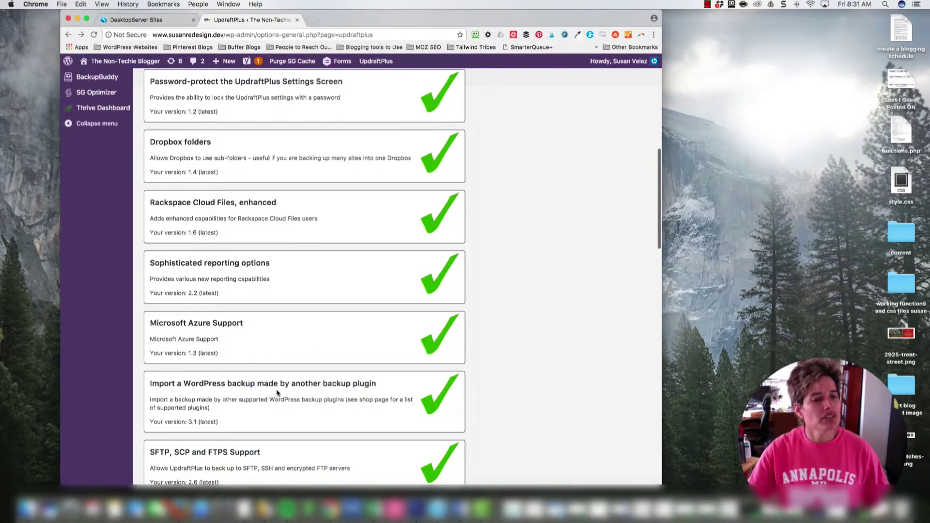
pyautogui.scroll(-1, 277, 392)
# Step: Return to the UpdraftPlus current status and check the next scheduled backups and their time zone note
pyautogui.scroll(10, 291, 393)
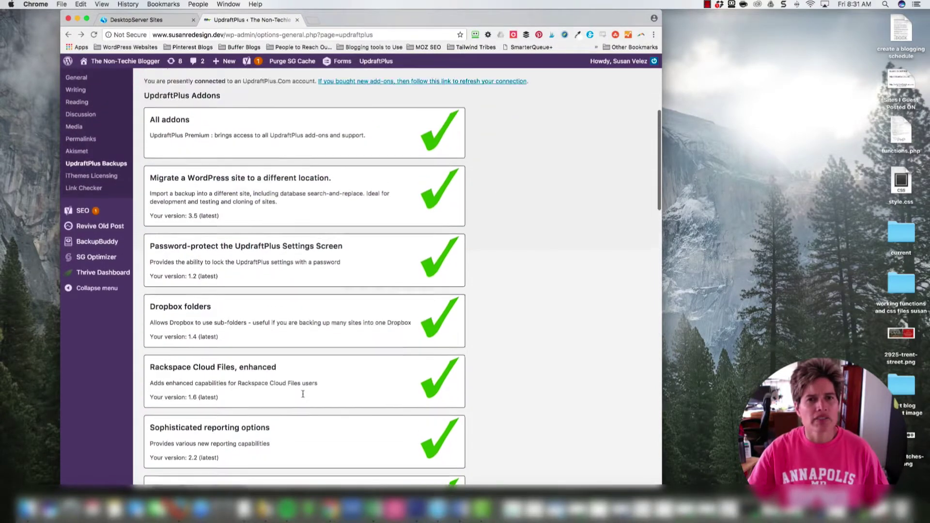
pyautogui.scroll(3, 302, 394)
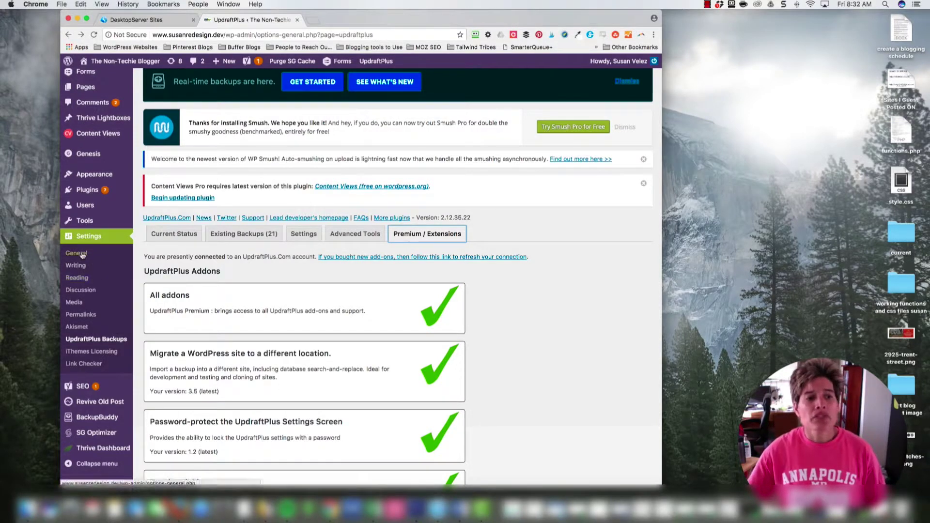
pyautogui.click(174, 234)
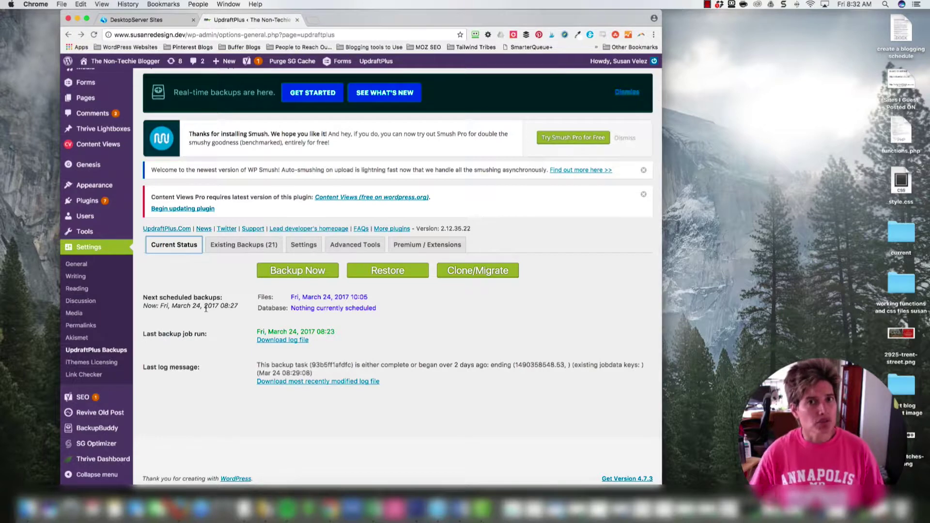
pyautogui.moveTo(206, 309)
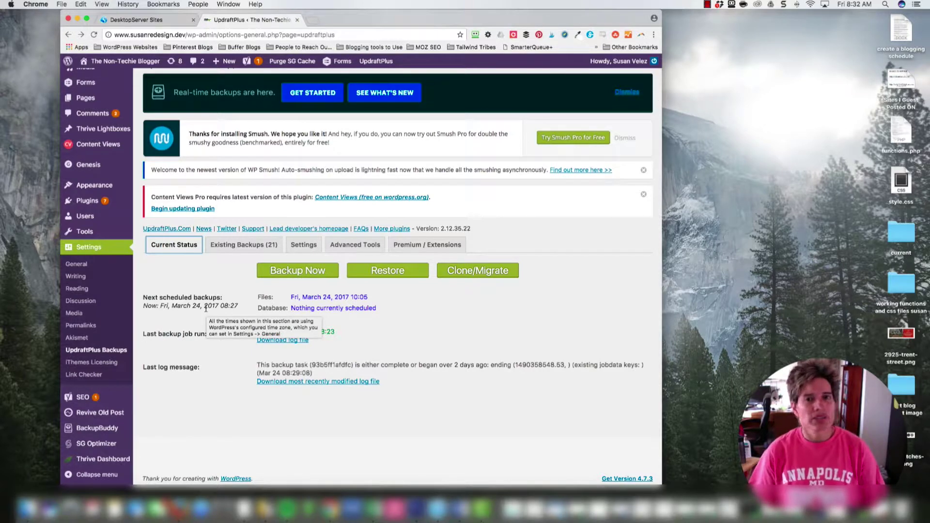